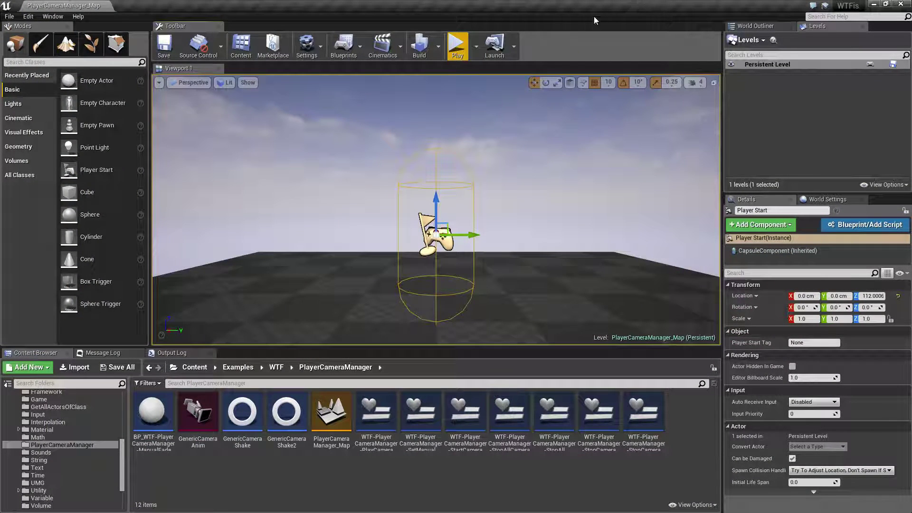
Run the level, trigger the existing camera shake with Play Shake, and stop the play session.
{"action": "left_click", "coordinate": [456, 46]}
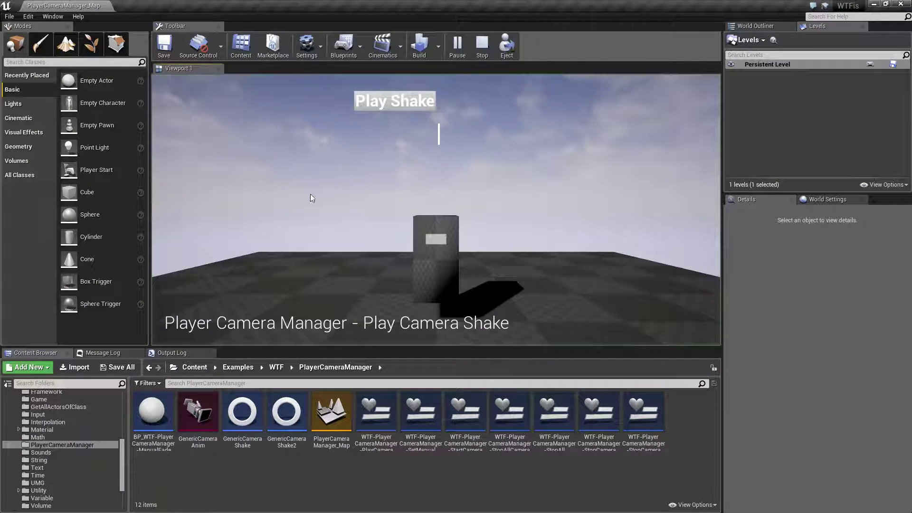
{"action": "left_click", "coordinate": [393, 107]}
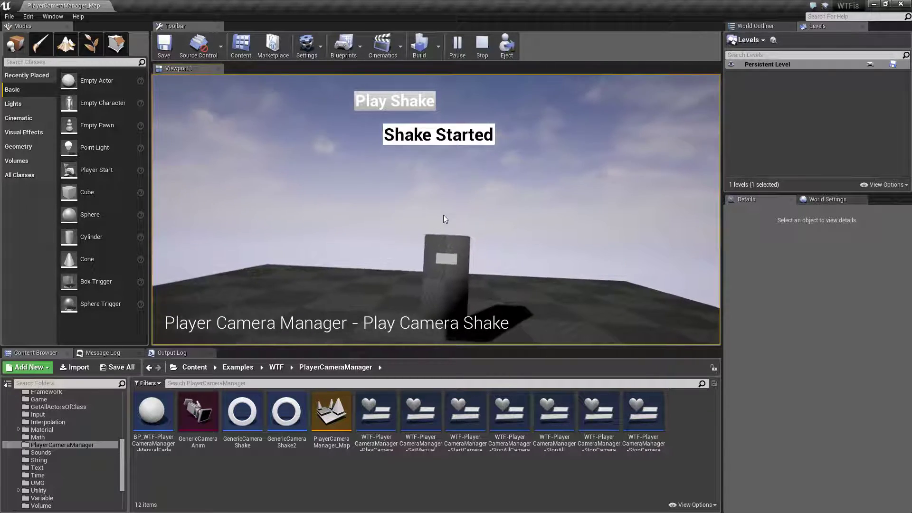
{"action": "left_click", "coordinate": [483, 45]}
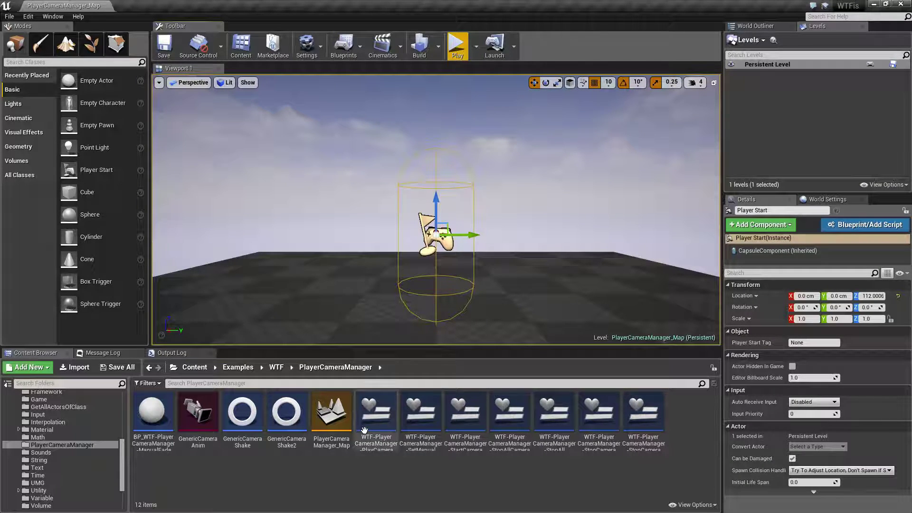
Create a Blueprint class with CameraShake as its parent in the PlayerCameraManager folder and name it NewCameraShake.
{"action": "right_click", "coordinate": [315, 481]}
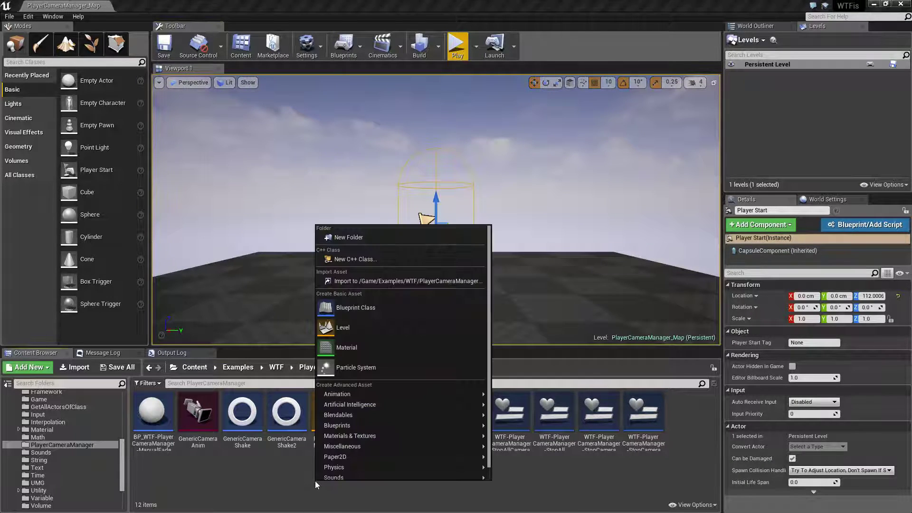
{"action": "left_click", "coordinate": [378, 307]}
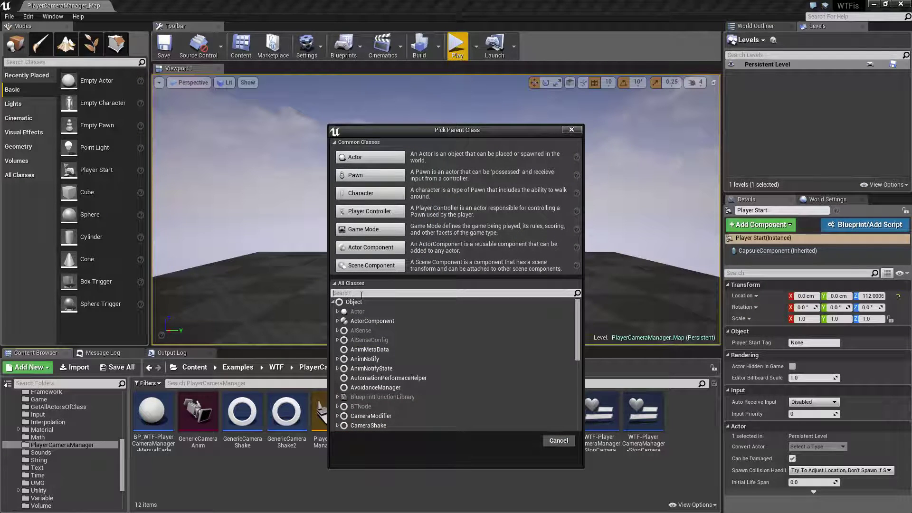
{"action": "left_click", "coordinate": [361, 293]}
{"action": "type", "text": "camera shake"}
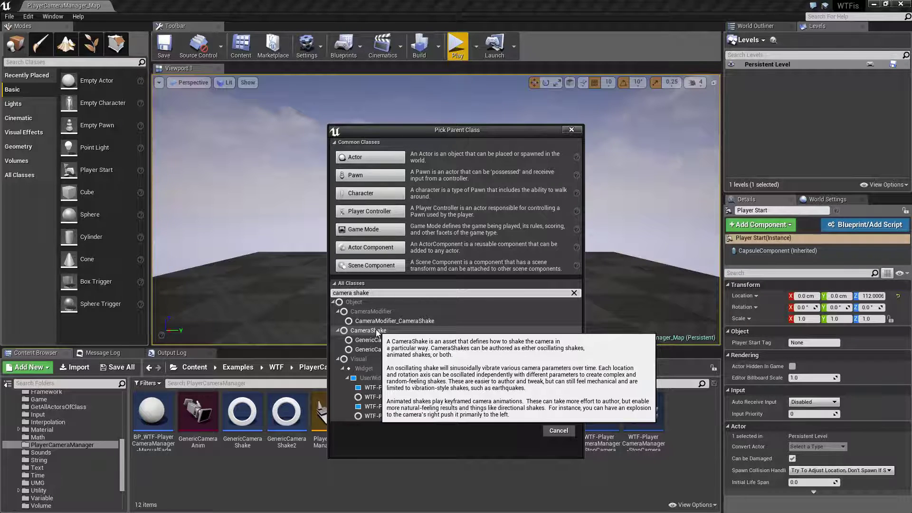
{"action": "left_click", "coordinate": [375, 331]}
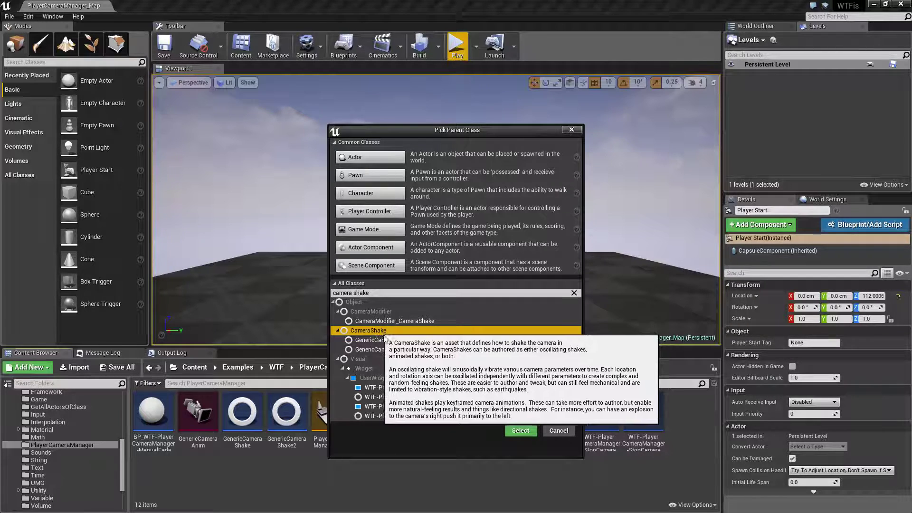
{"action": "left_click", "coordinate": [520, 430]}
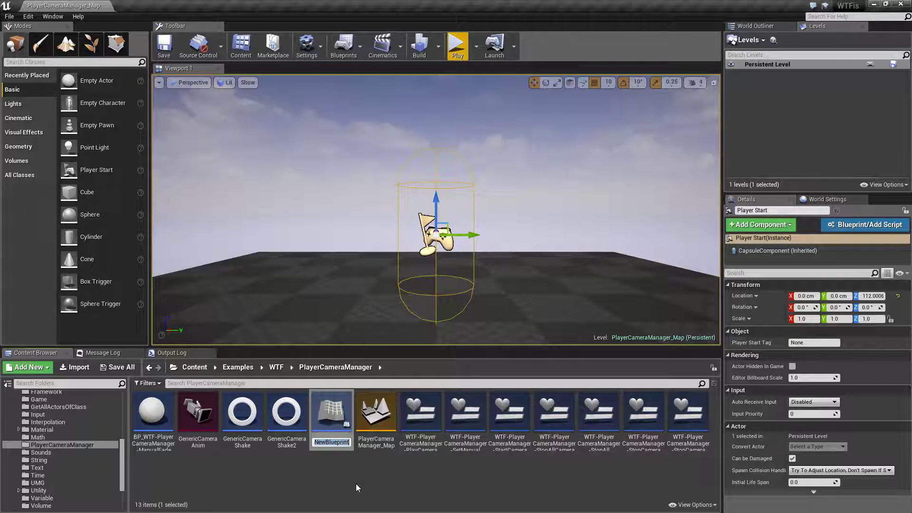
{"action": "type", "text": "N"}
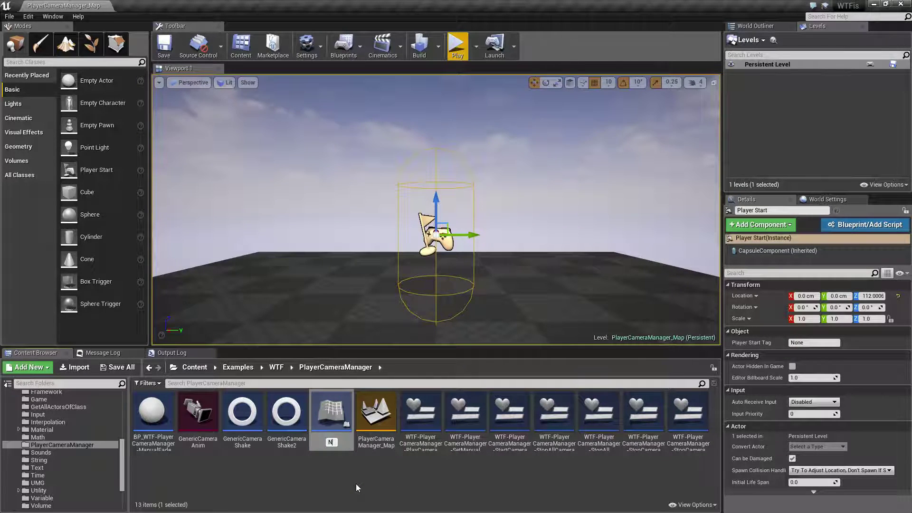
{"action": "type", "text": "ewCameraShake"}
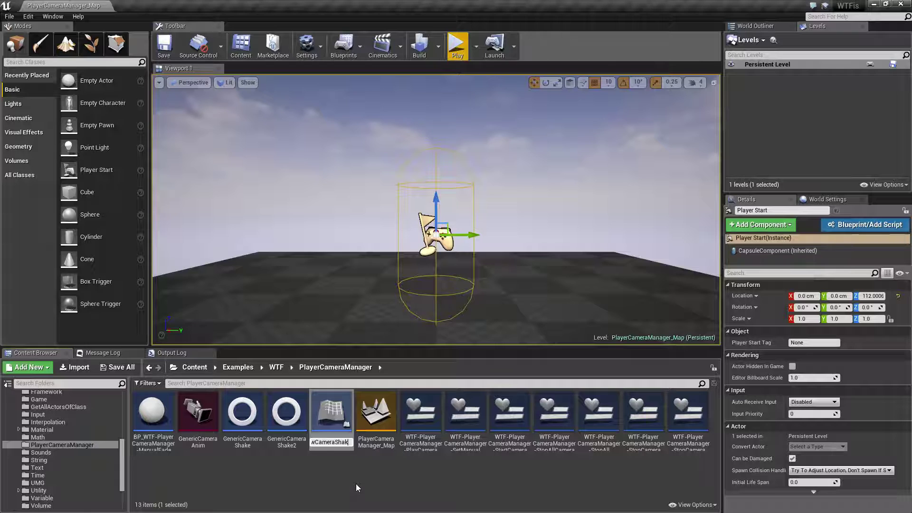
{"action": "key", "text": "Return"}
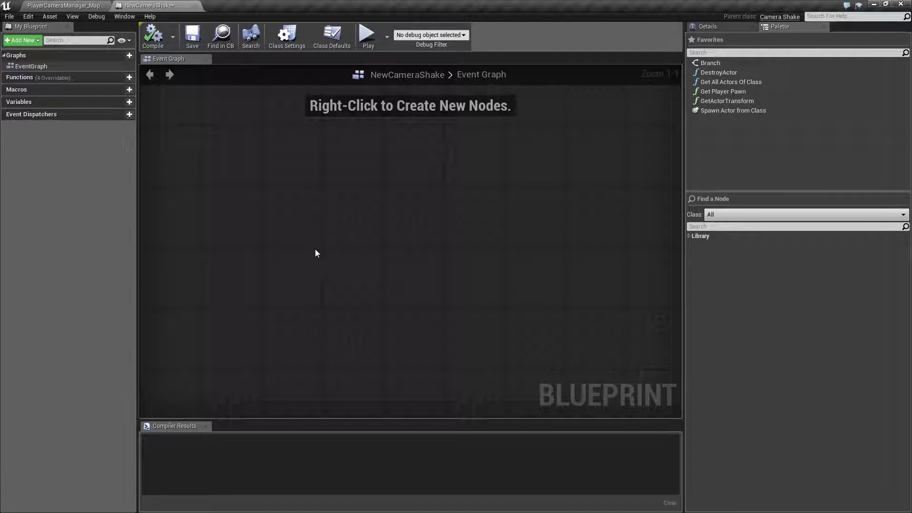
Show NewCameraShake's class defaults, reopen the blueprint in its data-only view, and examine the oscillation and anim shake settings.
{"action": "left_click", "coordinate": [331, 36]}
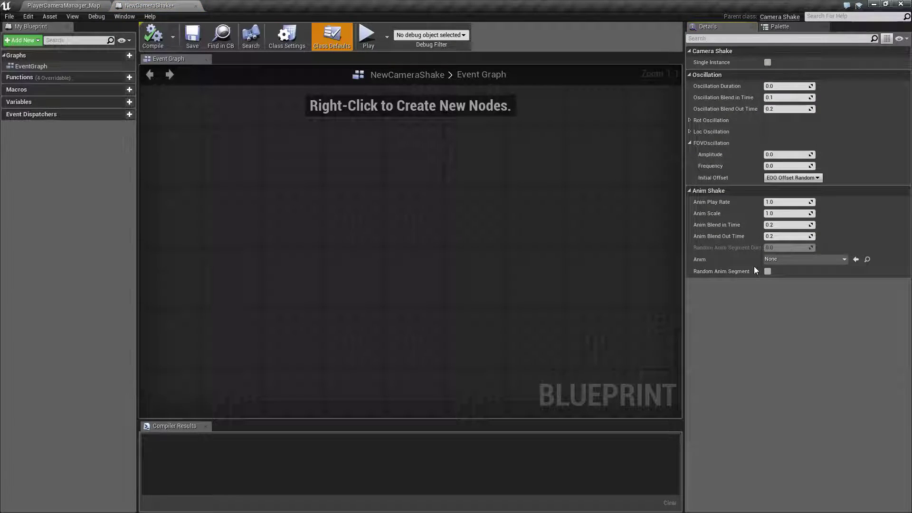
{"action": "left_click", "coordinate": [195, 6]}
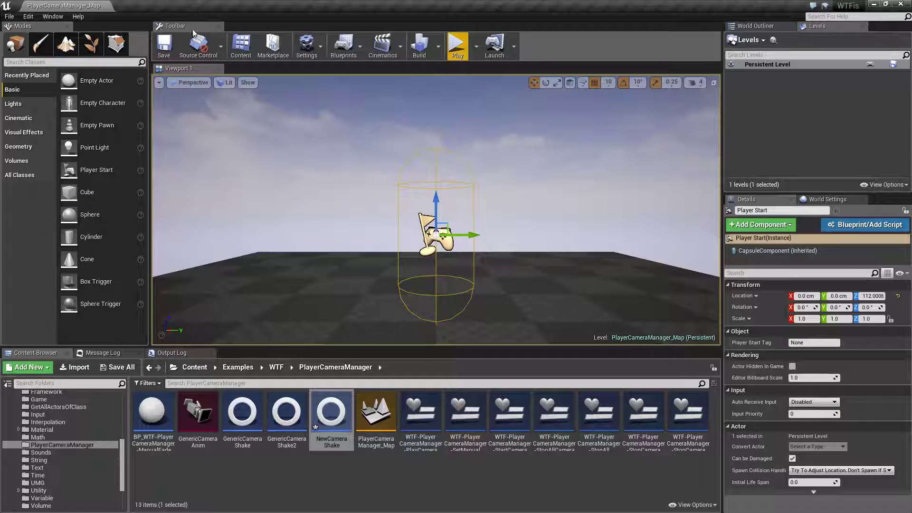
{"action": "double_click", "coordinate": [331, 412]}
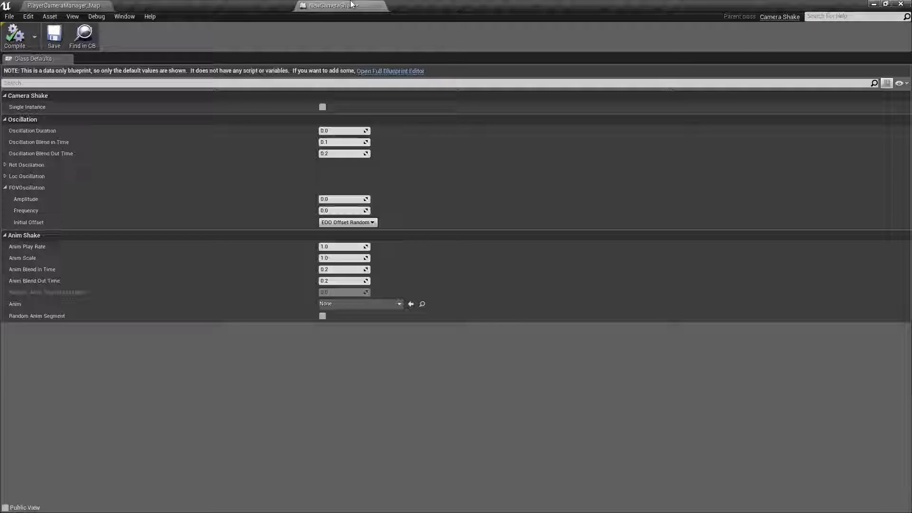
{"action": "left_click_drag", "start_coordinate": [352, 5], "coordinate": [332, 6]}
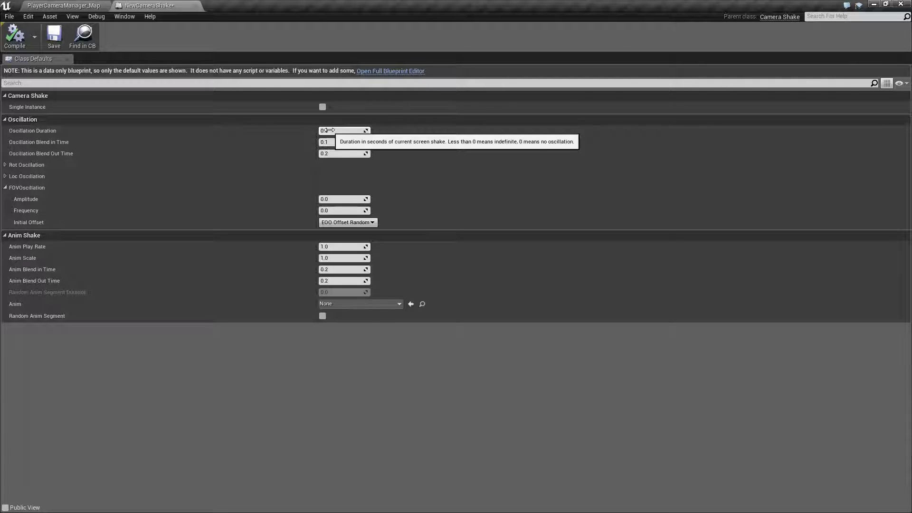
{"action": "left_click", "coordinate": [328, 130]}
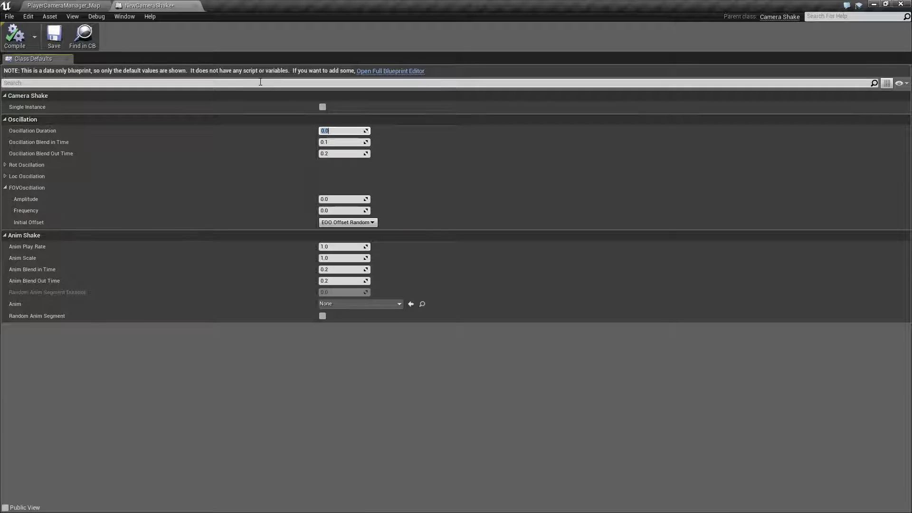
Open the event graph of the PlayCameraShake widget and move the SET node slightly closer to the Play Camera Shake node.
{"action": "left_click", "coordinate": [68, 7]}
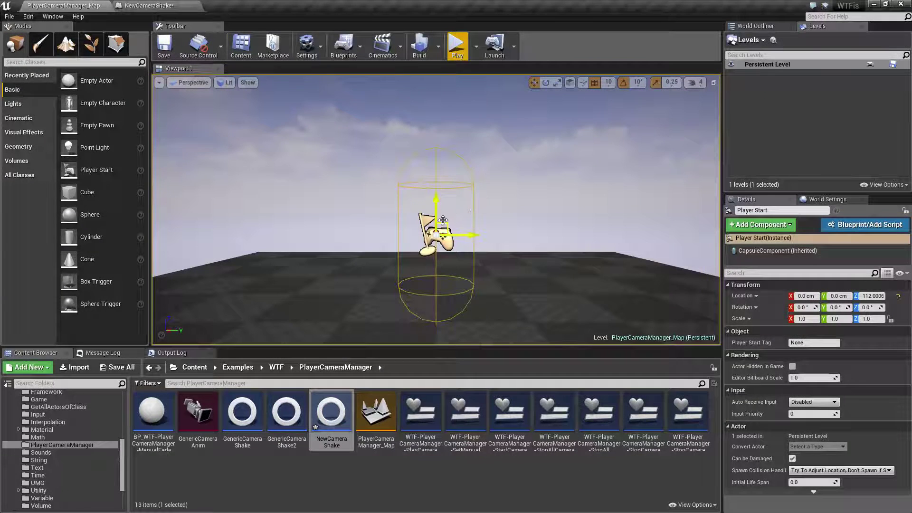
{"action": "double_click", "coordinate": [420, 415]}
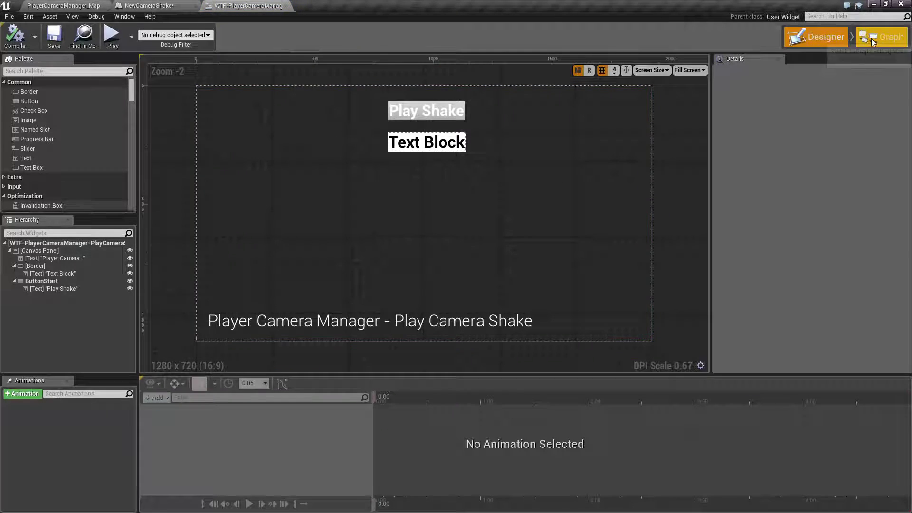
{"action": "left_click", "coordinate": [874, 38]}
{"action": "left_click", "coordinate": [477, 195]}
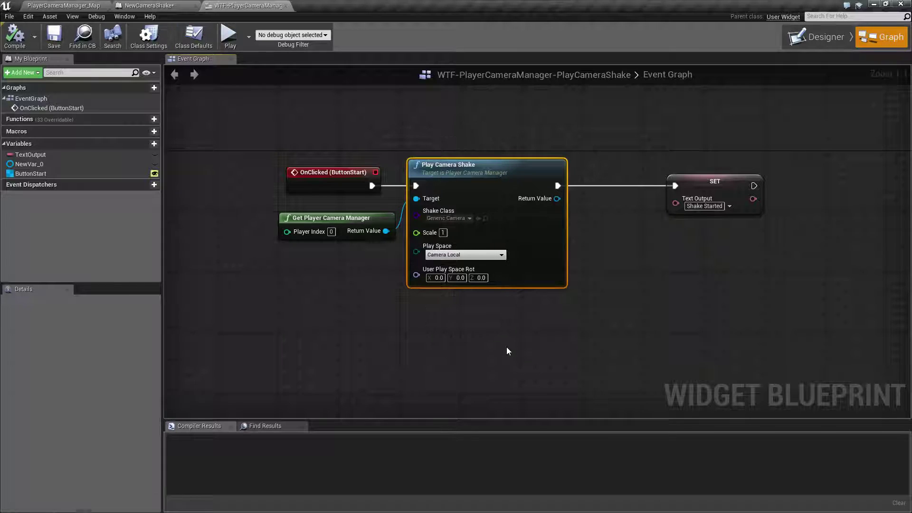
{"action": "left_click", "coordinate": [492, 325]}
{"action": "left_click_drag", "start_coordinate": [698, 212], "coordinate": [676, 212]}
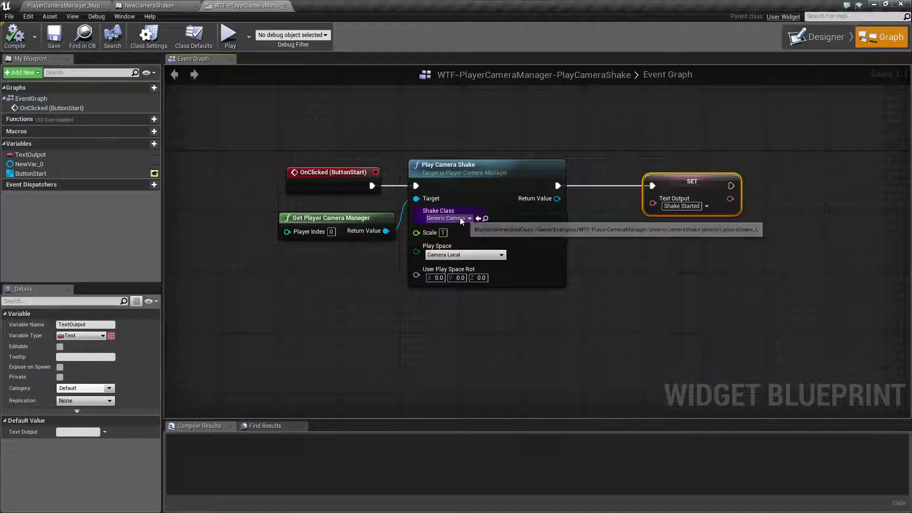
Set the Play Camera Shake node's Shake Class to NewCameraShake and compile the widget blueprint.
{"action": "left_click", "coordinate": [447, 219]}
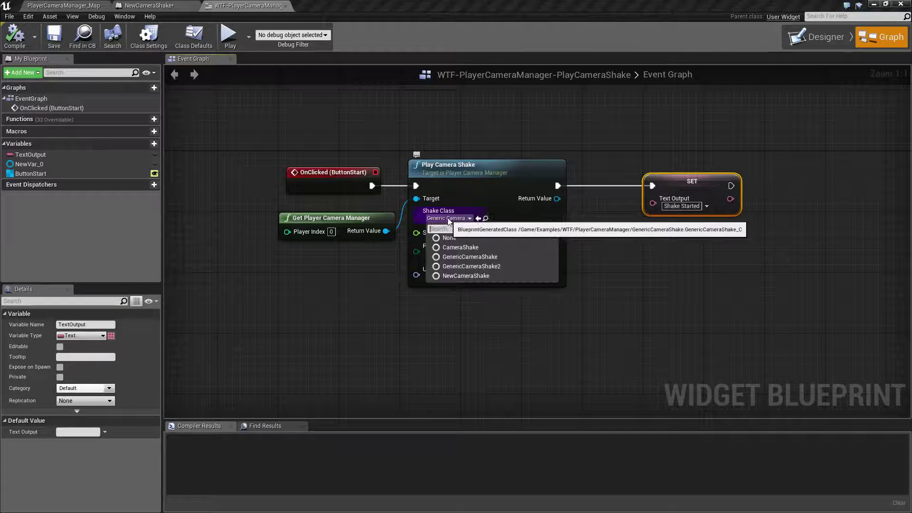
{"action": "left_click", "coordinate": [460, 276]}
{"action": "left_click", "coordinate": [15, 35]}
Run the level to test NewCameraShake with its default settings by triggering Play Shake, and stop the session.
{"action": "left_click", "coordinate": [124, 5]}
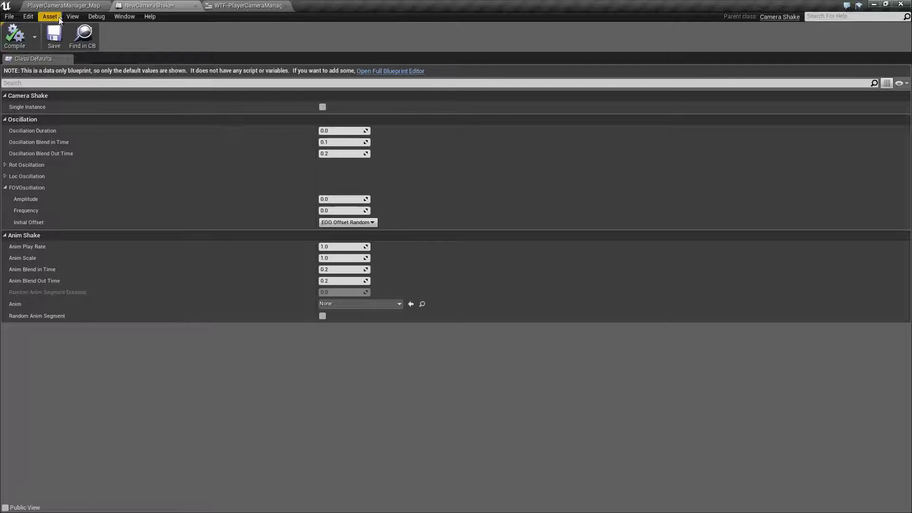
{"action": "left_click", "coordinate": [62, 5]}
{"action": "left_click", "coordinate": [469, 47]}
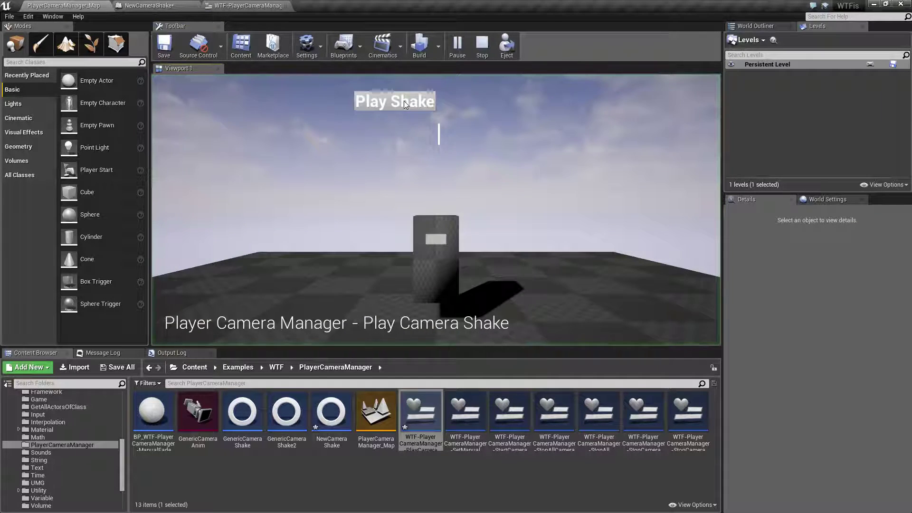
{"action": "left_click", "coordinate": [403, 100]}
{"action": "left_click", "coordinate": [404, 104]}
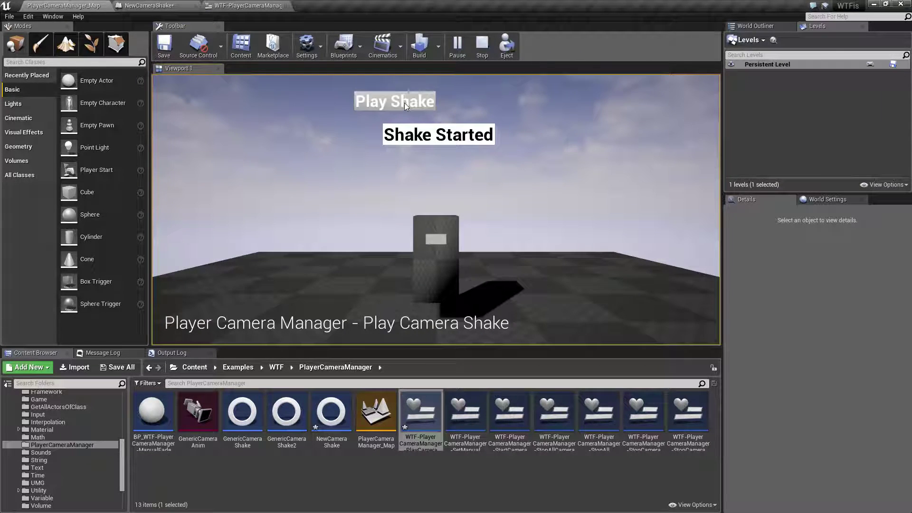
{"action": "left_click", "coordinate": [482, 47]}
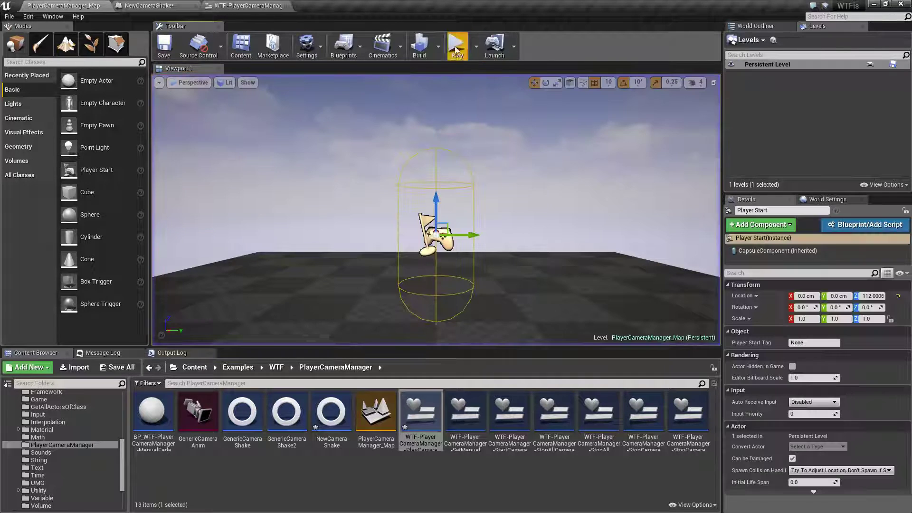
Close the widget blueprint editor, set NewCameraShake's Oscillation Duration to 2, and compile it.
{"action": "left_click", "coordinate": [225, 4]}
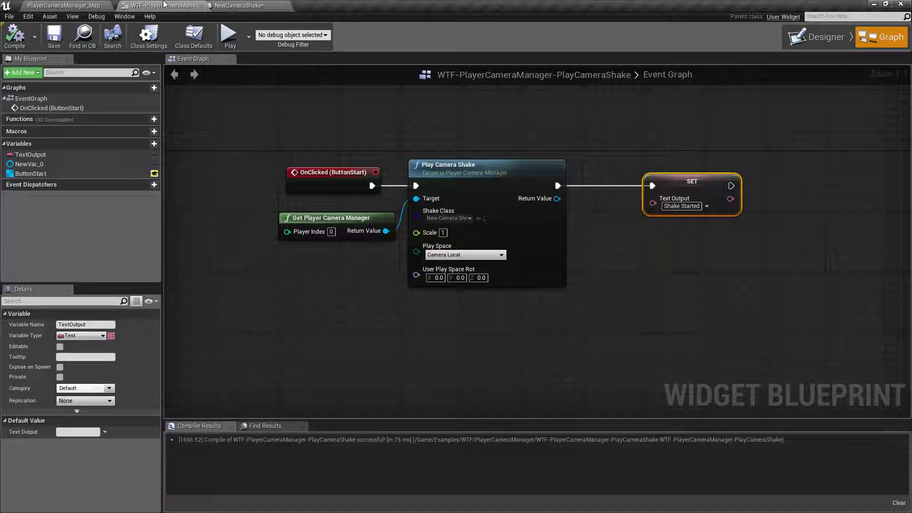
{"action": "left_click", "coordinate": [194, 6]}
{"action": "left_click", "coordinate": [188, 5]}
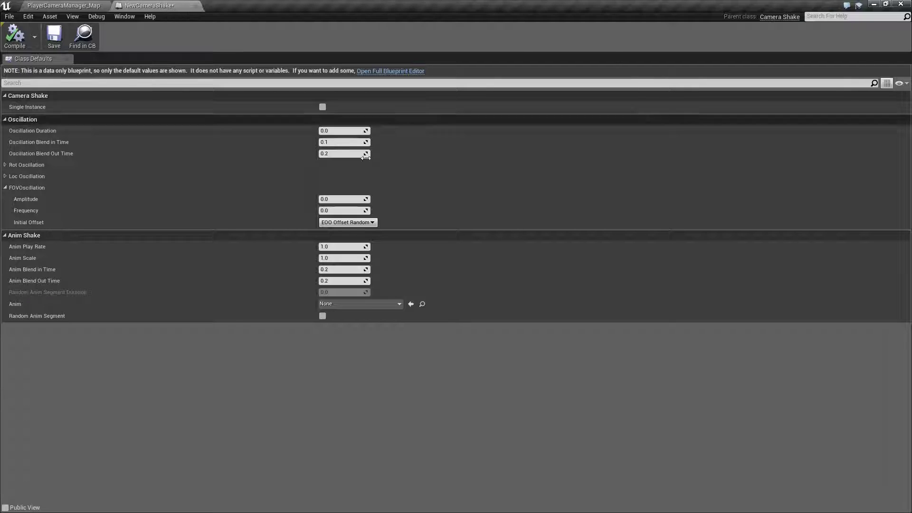
{"action": "left_click", "coordinate": [336, 132]}
{"action": "type", "text": "2"}
{"action": "key", "text": "Return"}
{"action": "left_click", "coordinate": [15, 36]}
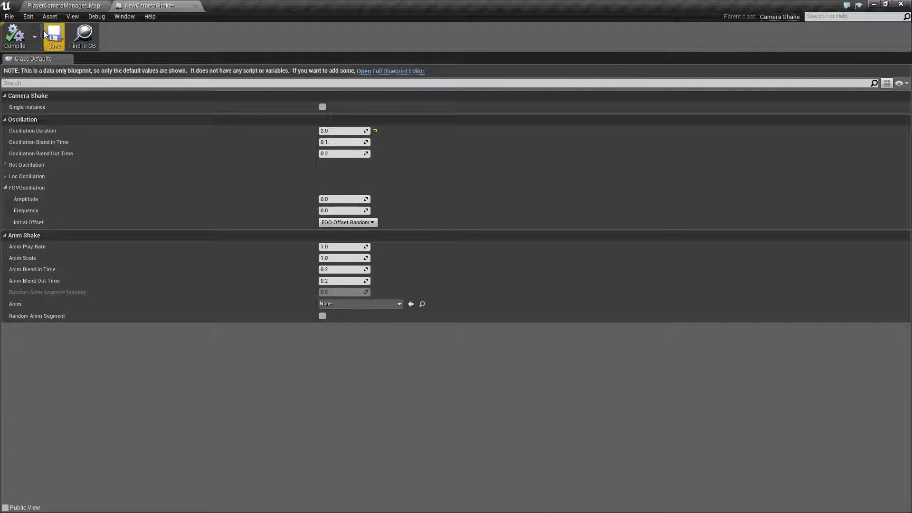
Run the level again, trigger Play Shake to test the 2-second oscillation duration, and stop the session.
{"action": "left_click", "coordinate": [58, 5]}
{"action": "left_click", "coordinate": [456, 46]}
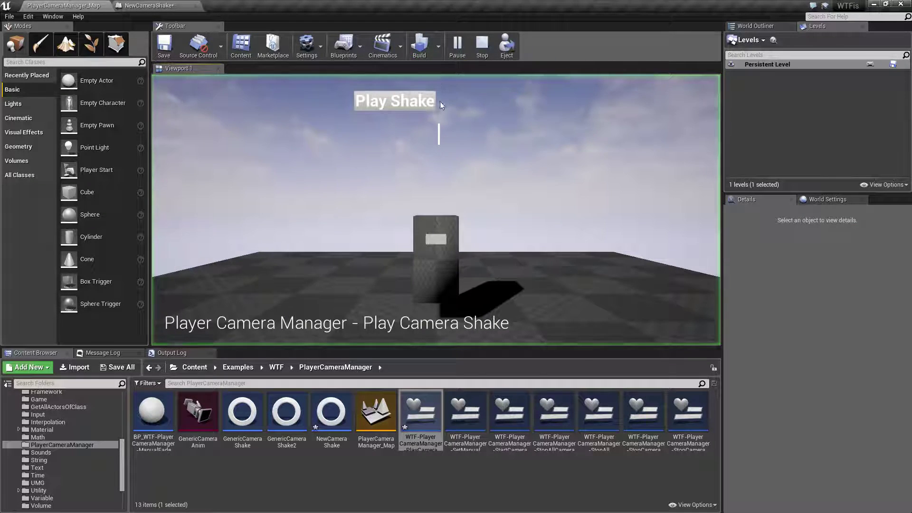
{"action": "left_click", "coordinate": [411, 102]}
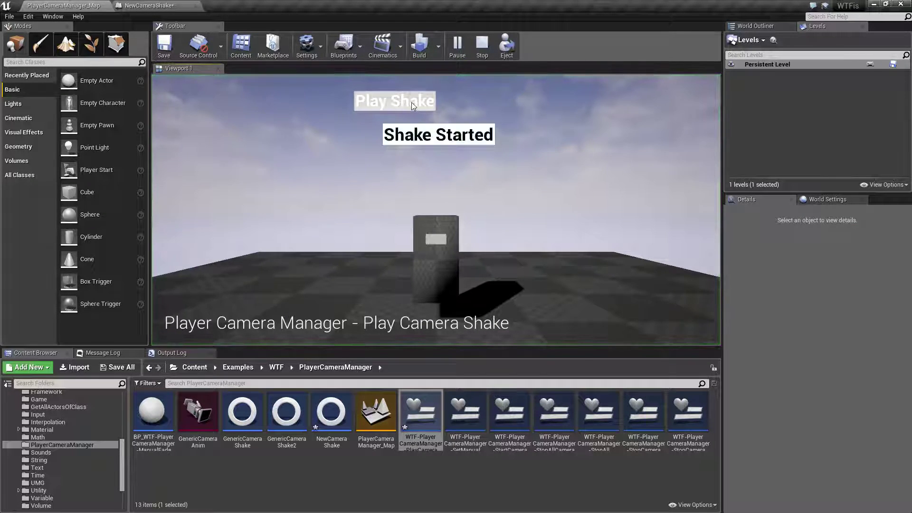
{"action": "left_click", "coordinate": [481, 46]}
Go back to NewCameraShake's class defaults and expand the Rot Oscillation settings.
{"action": "left_click", "coordinate": [197, 7]}
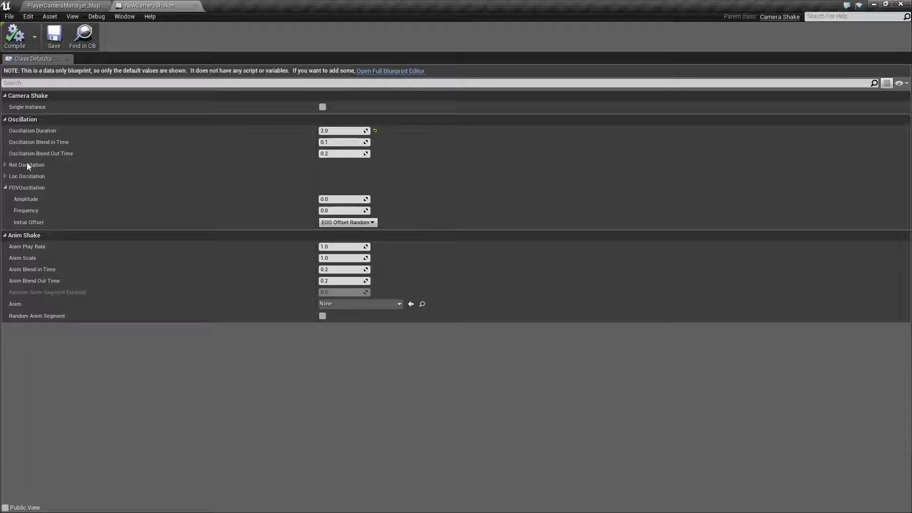
{"action": "left_click", "coordinate": [6, 165]}
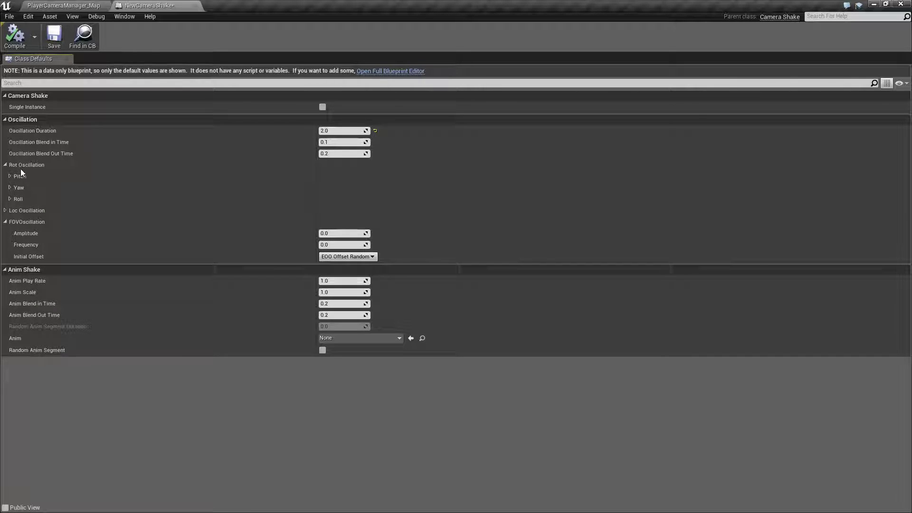
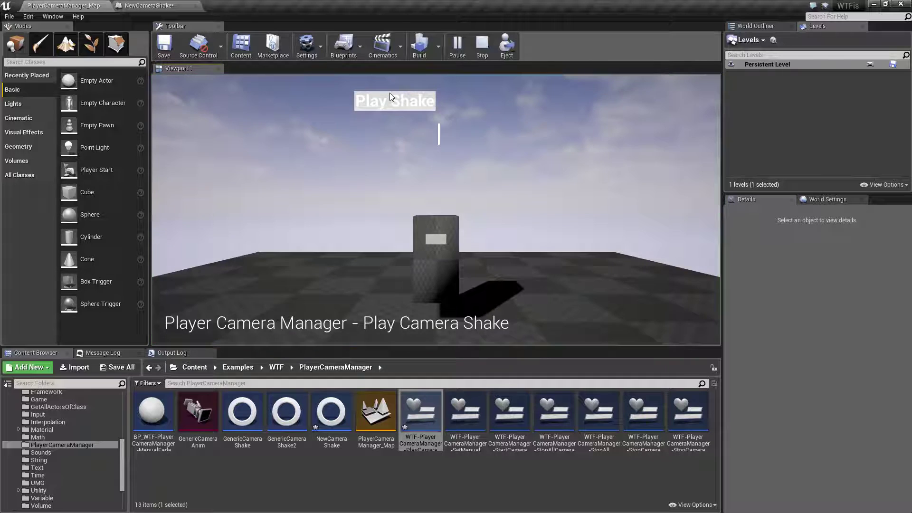
Stop the session and compile NewCameraShake with the Rot Oscillation Pitch Amplitude and Frequency set to 10.
{"action": "left_click", "coordinate": [475, 53]}
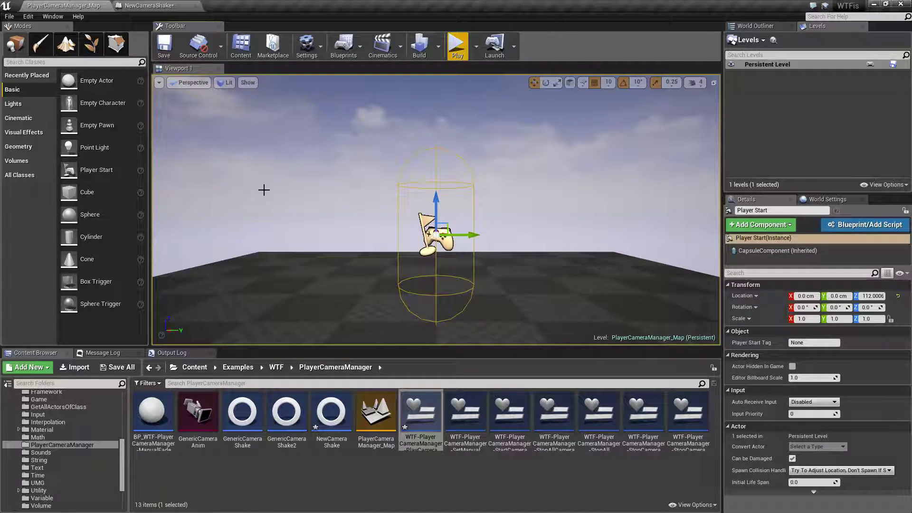
{"action": "left_click", "coordinate": [143, 5]}
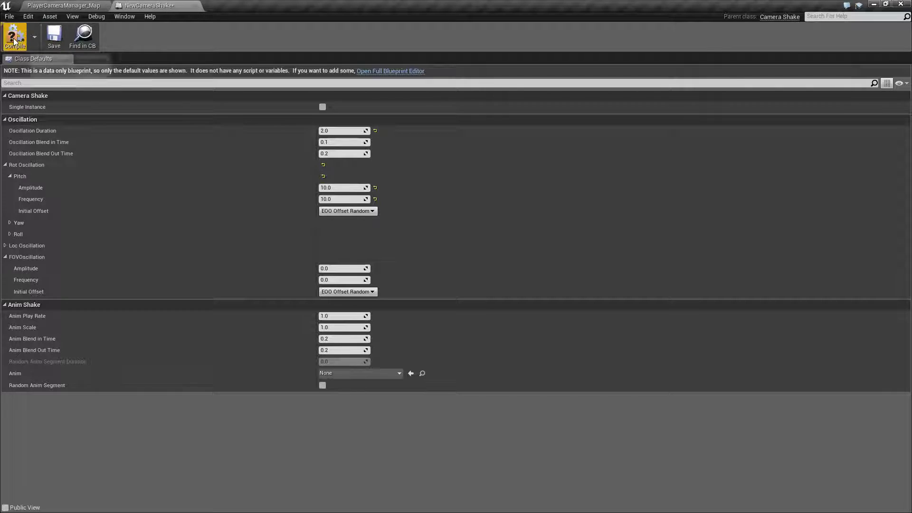
{"action": "key", "text": "F7"}
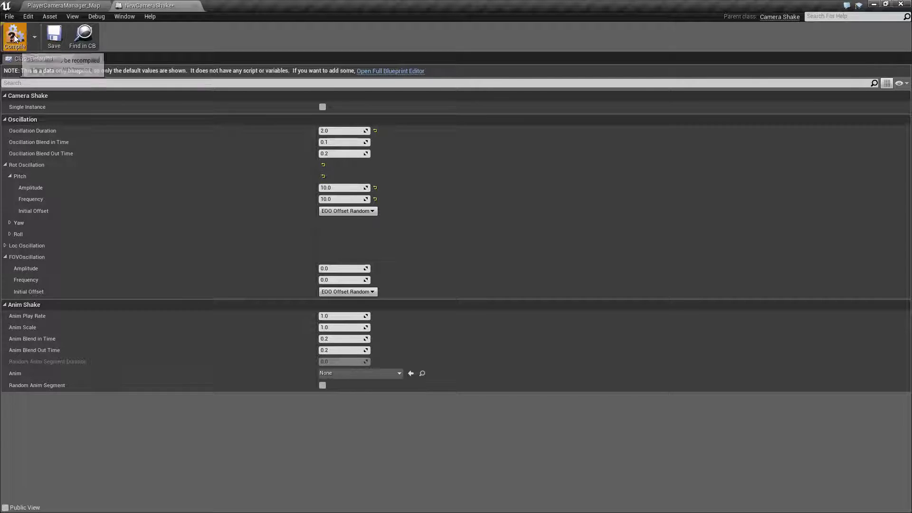
Run the level, trigger Play Shake to test the pitch oscillation, and stop the session.
{"action": "left_click", "coordinate": [65, 5]}
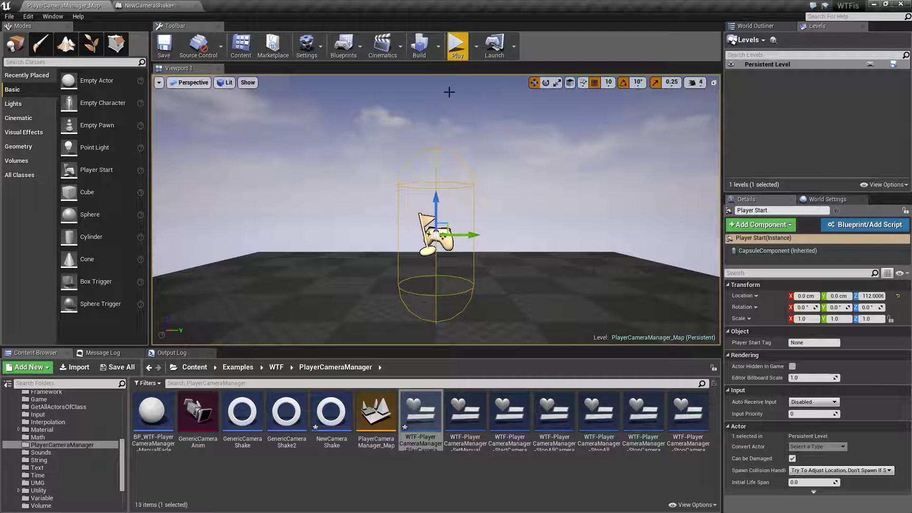
{"action": "left_click", "coordinate": [454, 42]}
{"action": "left_click", "coordinate": [401, 100]}
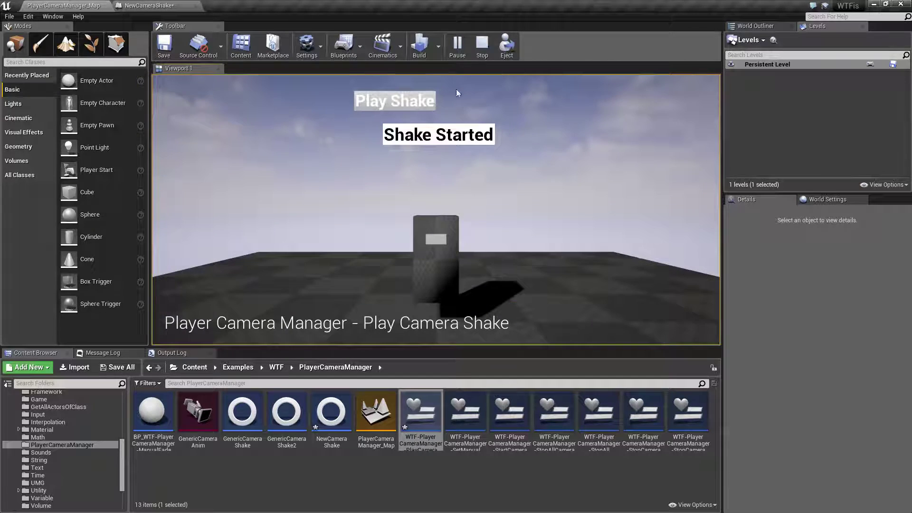
{"action": "left_click", "coordinate": [481, 45]}
Return to NewCameraShake and expand the Yaw and Roll groups under Rot Oscillation.
{"action": "left_click", "coordinate": [134, 5]}
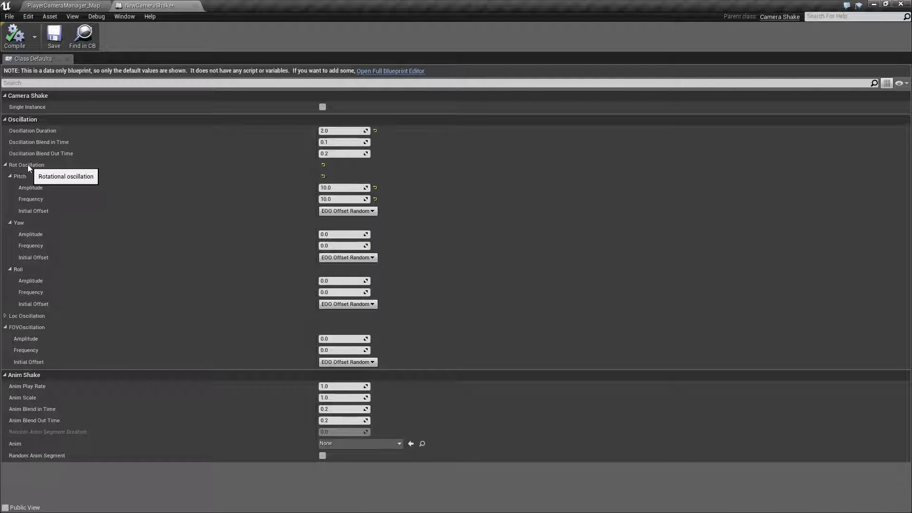
Try rotating the Player Start around different axes in the level viewport, and undo the rotations.
{"action": "left_click", "coordinate": [63, 5]}
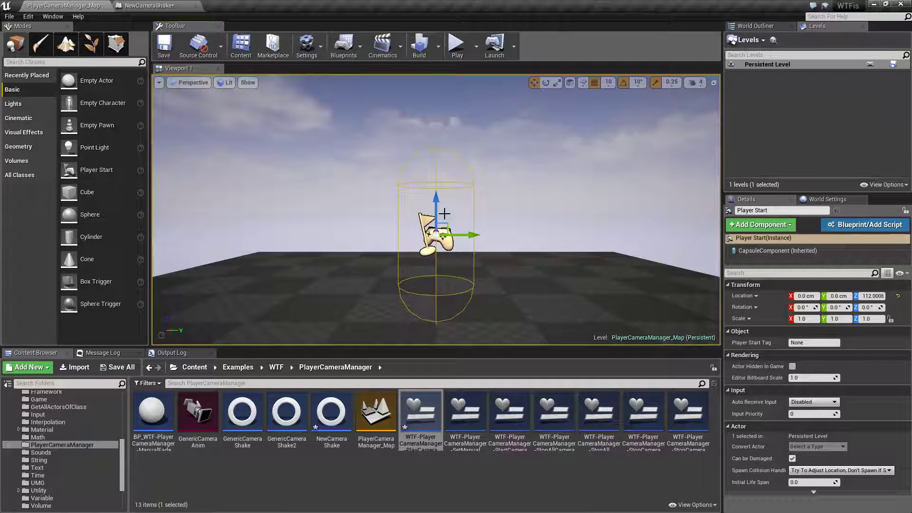
{"action": "key", "text": "e"}
{"action": "right_click_drag", "start_coordinate": [464, 224], "coordinate": [548, 223]}
{"action": "mouse_move", "coordinate": [462, 191]}
{"action": "right_mouse_down"}
{"action": "mouse_move", "coordinate": [456, 185]}
{"action": "mouse_move", "coordinate": [462, 191]}
{"action": "right_mouse_up"}
{"action": "left_click_drag", "start_coordinate": [439, 175], "coordinate": [380, 187]}
{"action": "left_click_drag", "start_coordinate": [389, 250], "coordinate": [409, 203]}
{"action": "key", "text": "ctrl+z"}
{"action": "key", "text": "ctrl+z"}
{"action": "key", "text": "ctrl+z"}
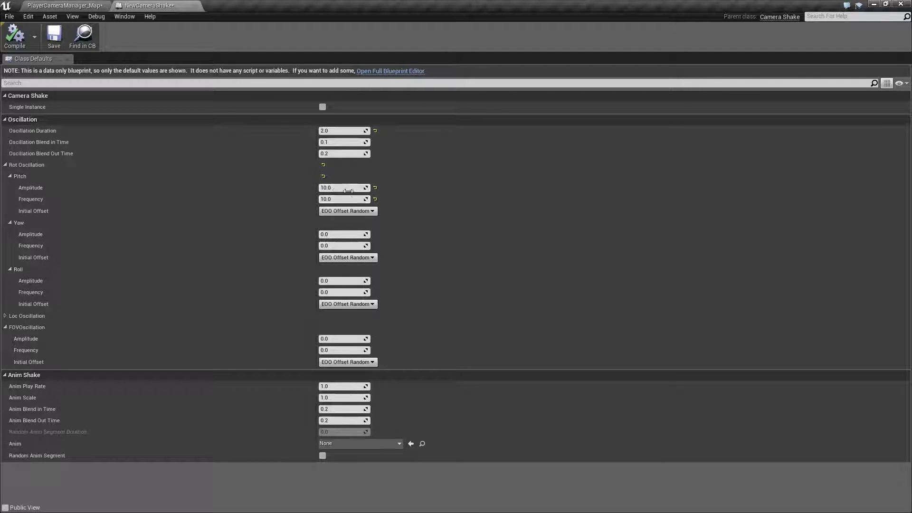
Run the level once more, trigger Play Shake to recheck the pitch rotation, and stop the session.
{"action": "left_click", "coordinate": [64, 5]}
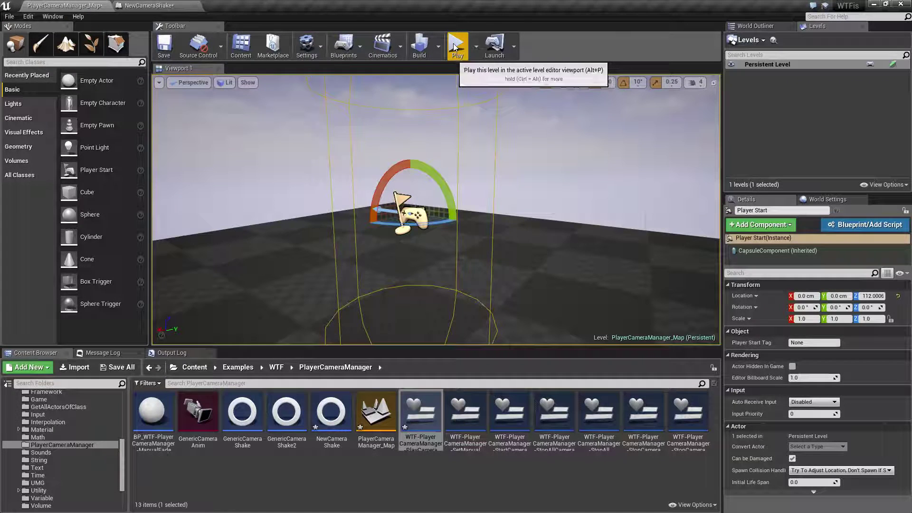
{"action": "left_click", "coordinate": [457, 47]}
{"action": "left_click", "coordinate": [408, 101]}
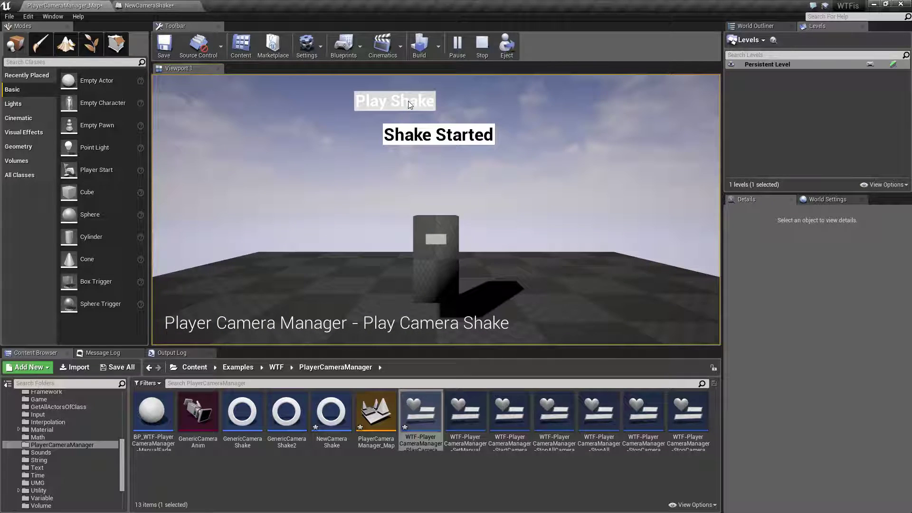
{"action": "left_click", "coordinate": [482, 47]}
Set NewCameraShake's Oscillation Blend in Time and Blend Out Time to 0, choose EOO Offset Zero for Pitch, and compile.
{"action": "left_click", "coordinate": [147, 5]}
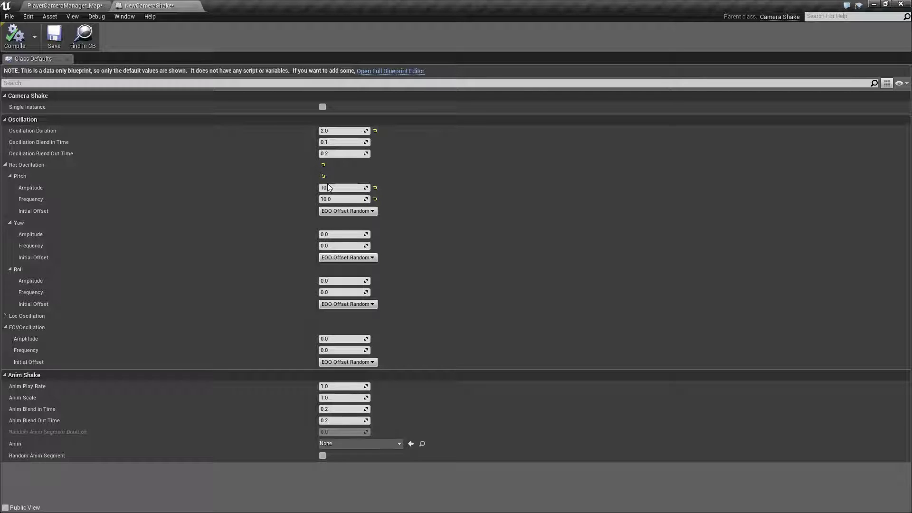
{"action": "left_click", "coordinate": [337, 142]}
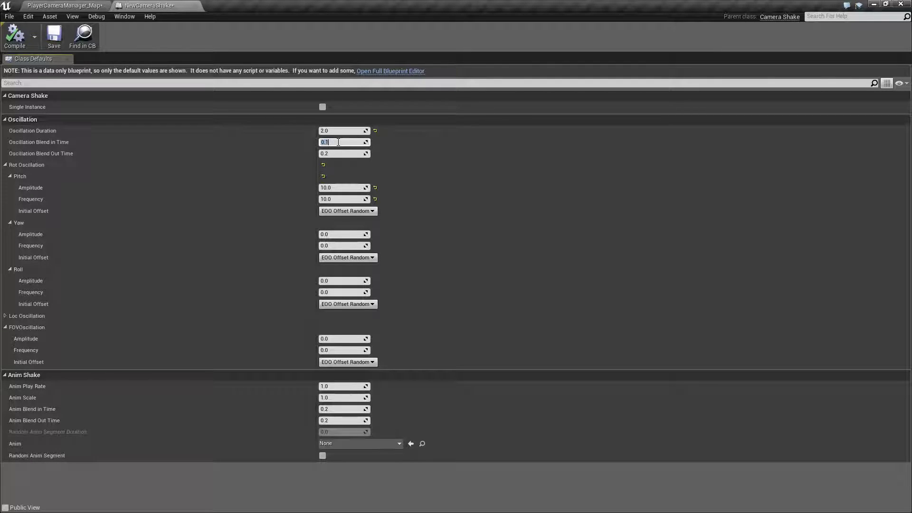
{"action": "type", "text": "0"}
{"action": "left_click_drag", "start_coordinate": [337, 152], "coordinate": [328, 152]}
{"action": "left_click", "coordinate": [345, 211]}
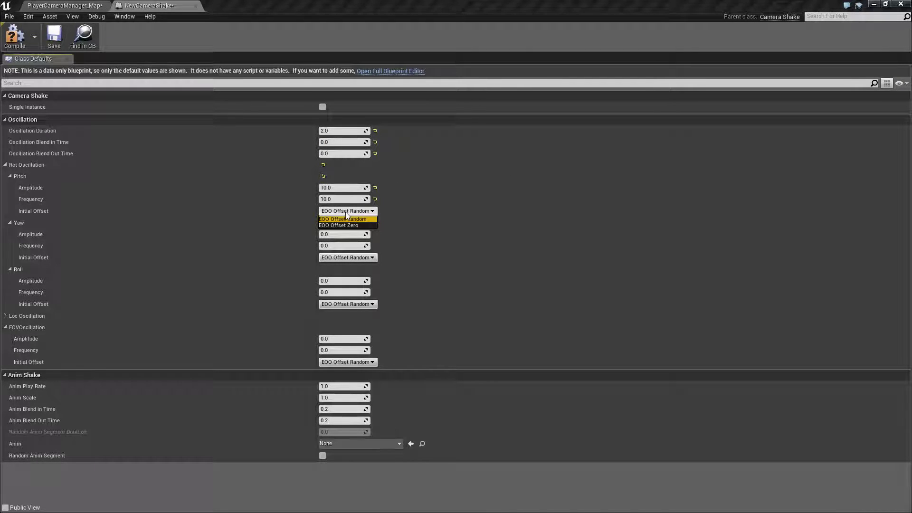
{"action": "left_click", "coordinate": [343, 226]}
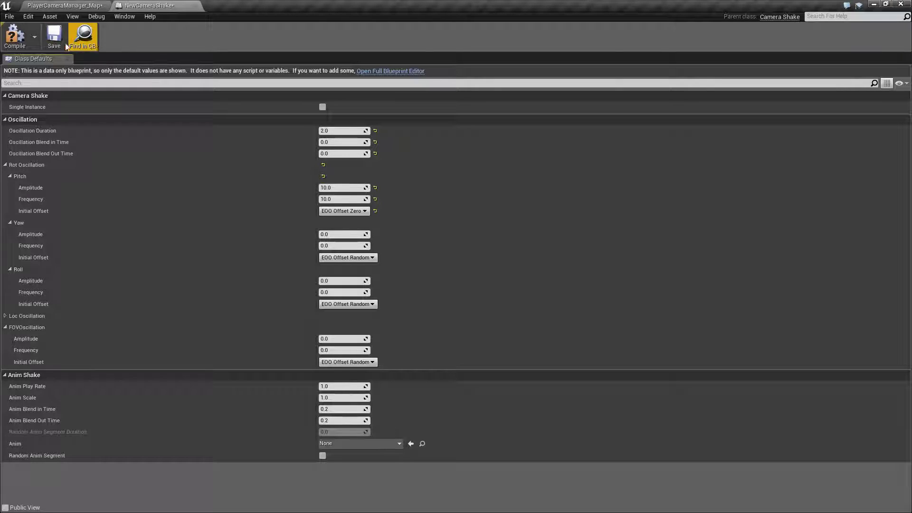
{"action": "left_click", "coordinate": [14, 36]}
Run the level, trigger Play Shake repeatedly to test the pitch shake without blending, and stop the session.
{"action": "left_click", "coordinate": [65, 5]}
{"action": "left_click", "coordinate": [455, 48]}
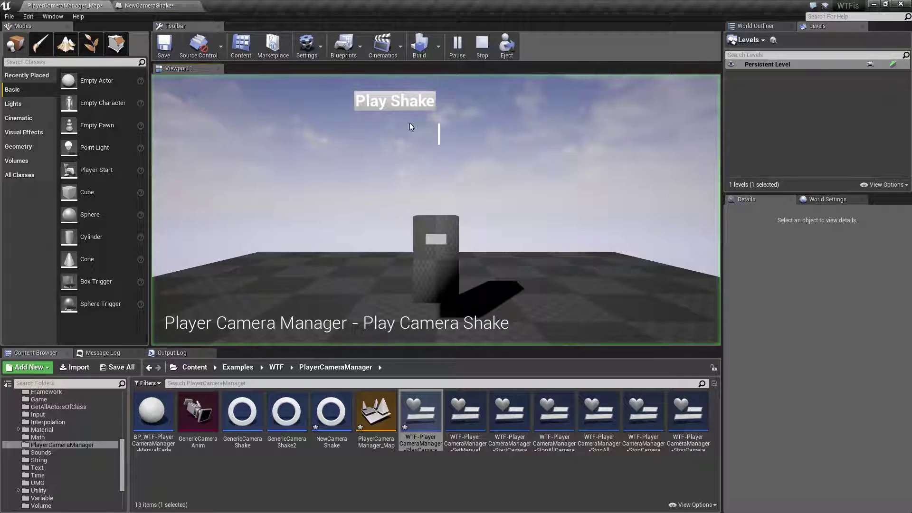
{"action": "left_click", "coordinate": [412, 104]}
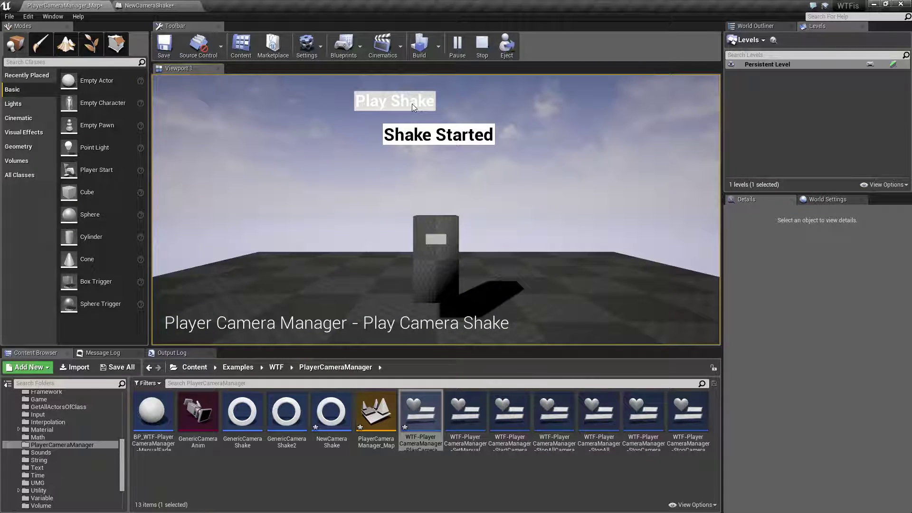
{"action": "left_click", "coordinate": [411, 103]}
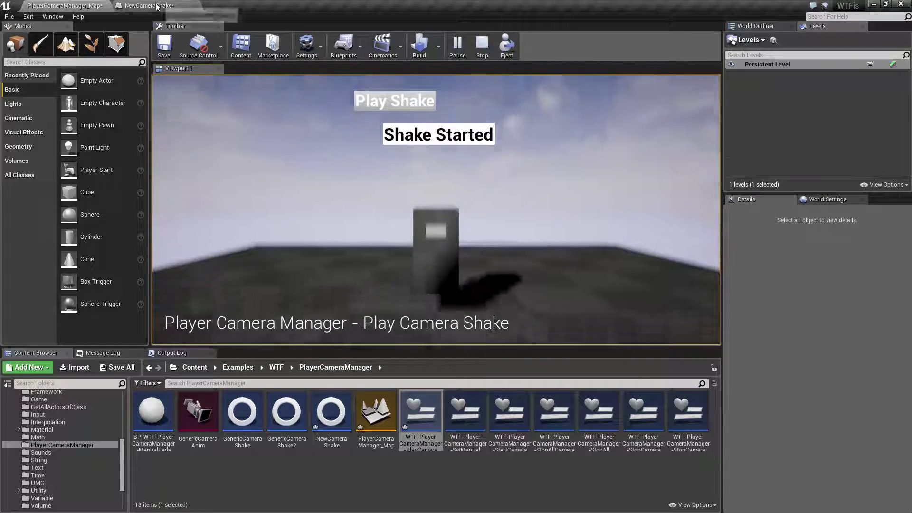
{"action": "left_click", "coordinate": [156, 6]}
{"action": "left_click", "coordinate": [64, 5]}
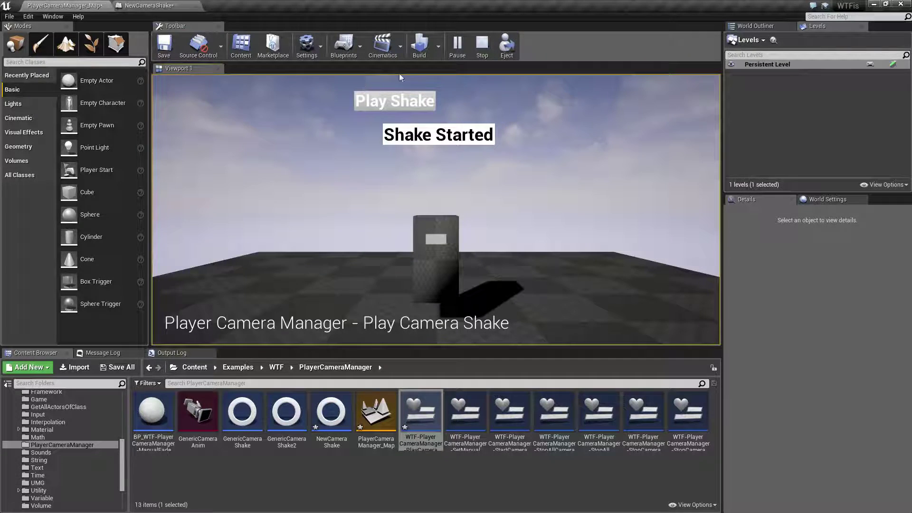
{"action": "left_click", "coordinate": [482, 45]}
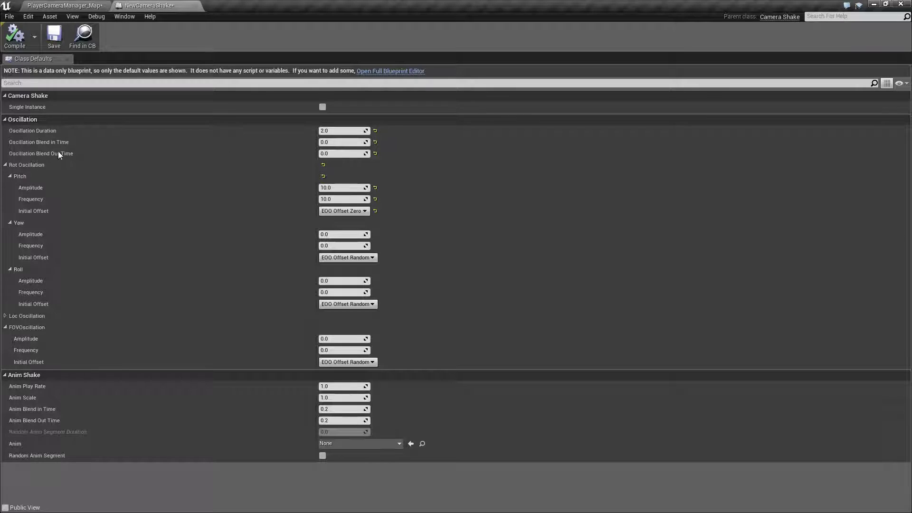
Set NewCameraShake's Oscillation Blend Out Time to 1.
{"action": "mouse_move", "coordinate": [58, 144]}
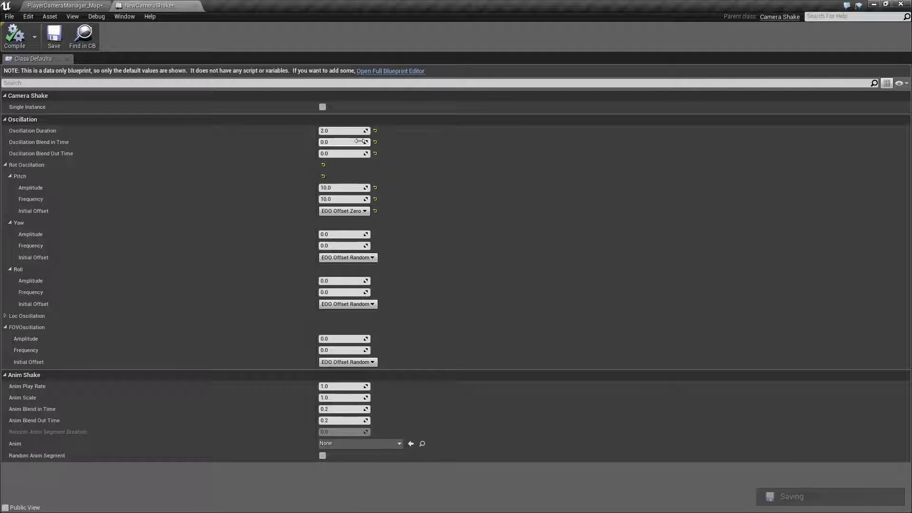
{"action": "left_click", "coordinate": [342, 154]}
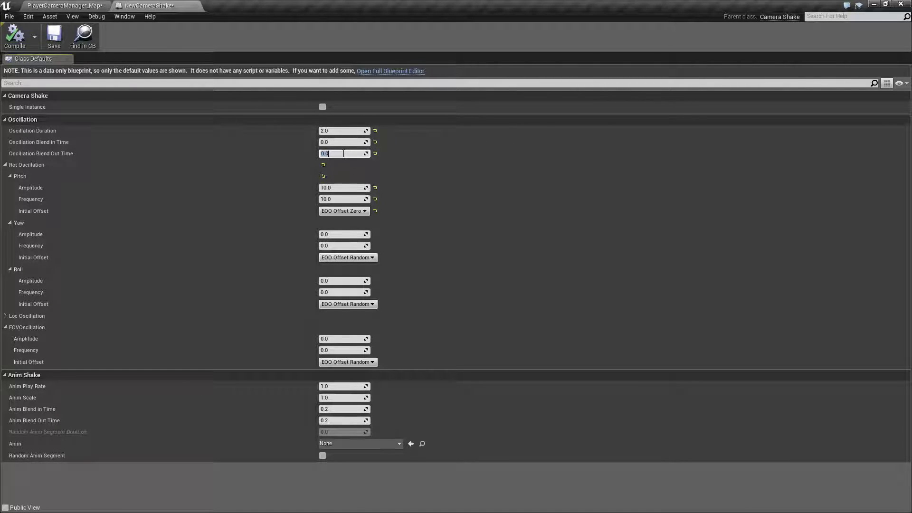
{"action": "key", "text": "Return"}
Run the level, trigger Play Shake to test the 1-second blend out, and stop the session.
{"action": "left_click", "coordinate": [64, 5]}
{"action": "left_click", "coordinate": [457, 45]}
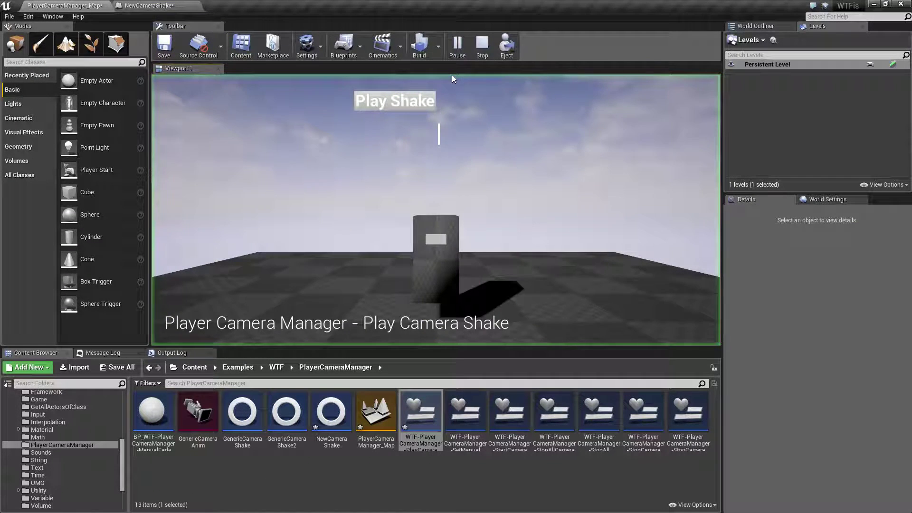
{"action": "left_click", "coordinate": [389, 104]}
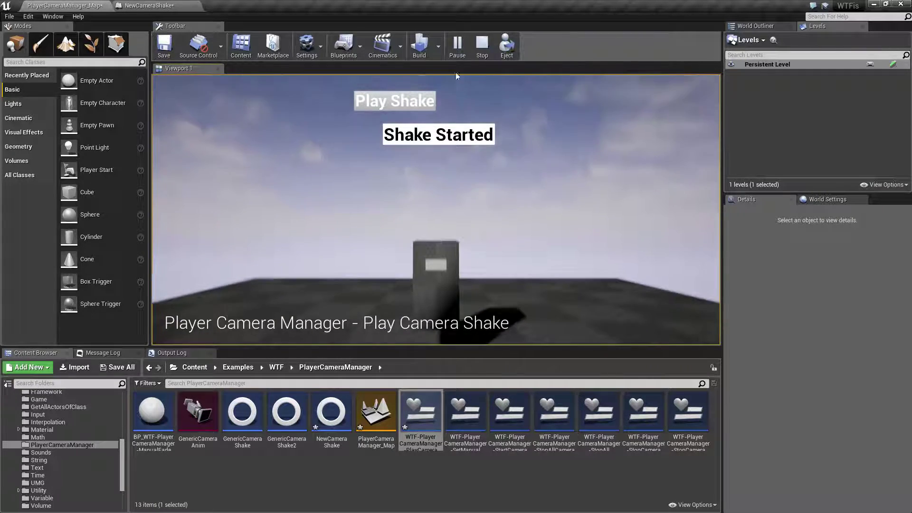
{"action": "left_click", "coordinate": [482, 47]}
Set NewCameraShake's Oscillation Blend in Time to 1 and compile the blueprint.
{"action": "left_click", "coordinate": [147, 5]}
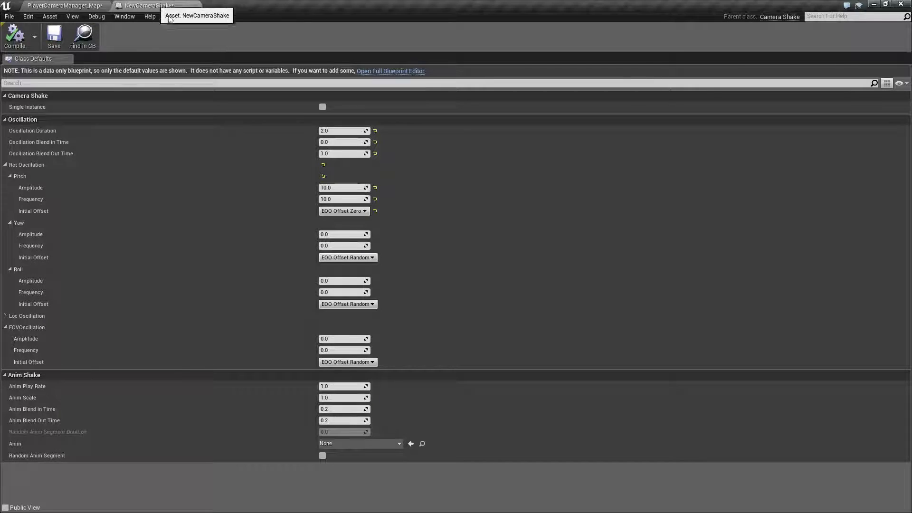
{"action": "left_click", "coordinate": [342, 142]}
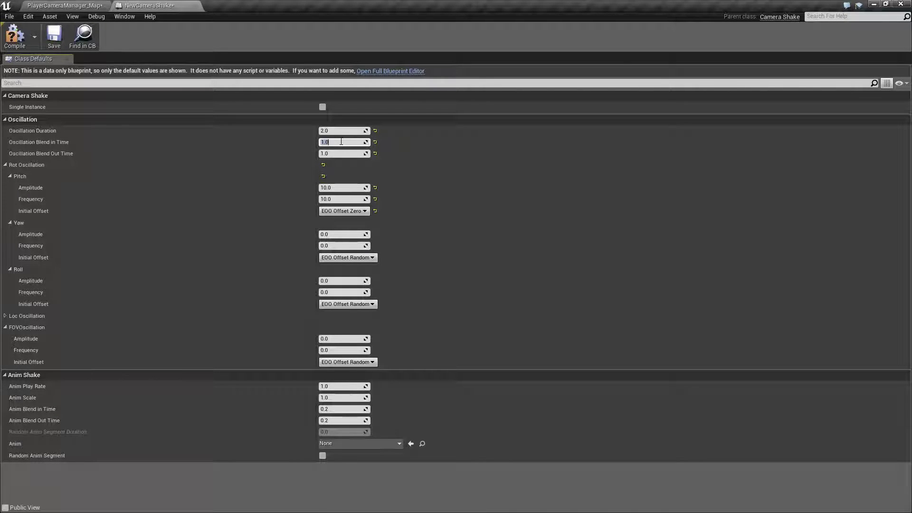
{"action": "left_click", "coordinate": [15, 37]}
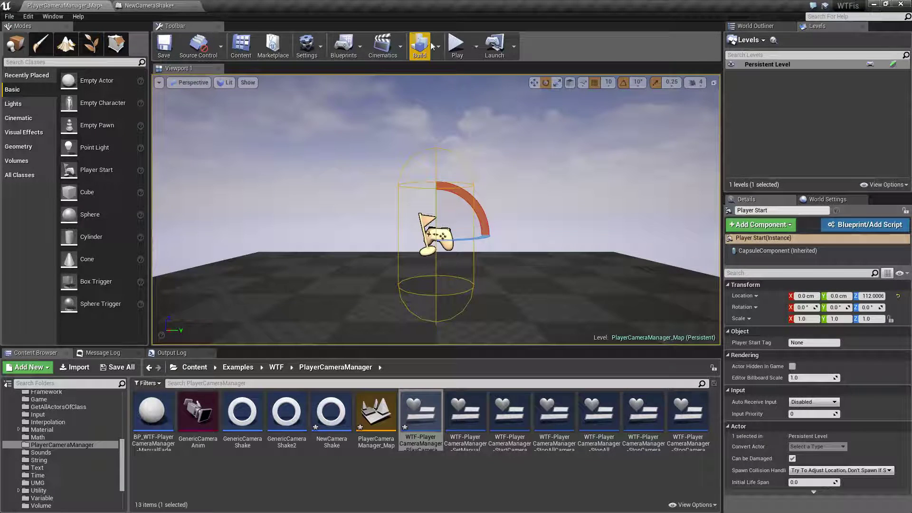
Run the level, trigger Play Shake to test the shake with 1-second blend in and blend out, and stop the session.
{"action": "left_click", "coordinate": [457, 45]}
{"action": "left_click", "coordinate": [400, 107]}
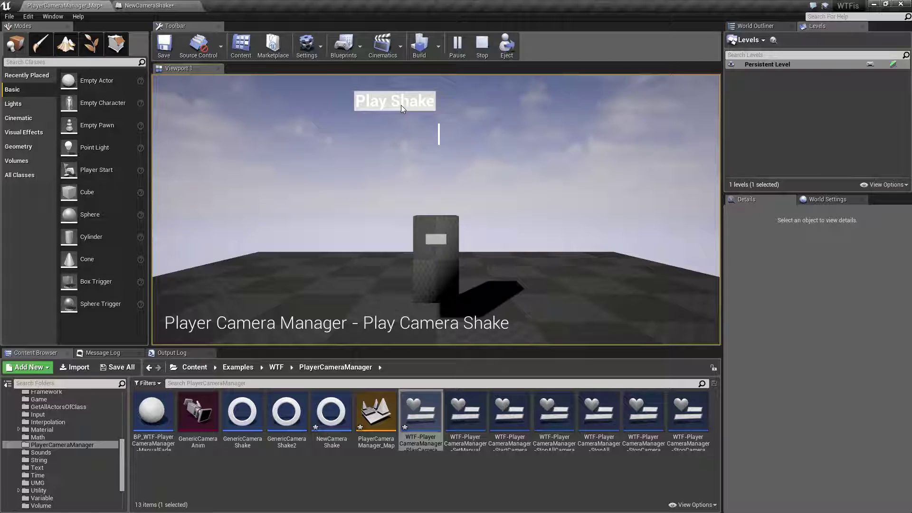
{"action": "left_click", "coordinate": [400, 107]}
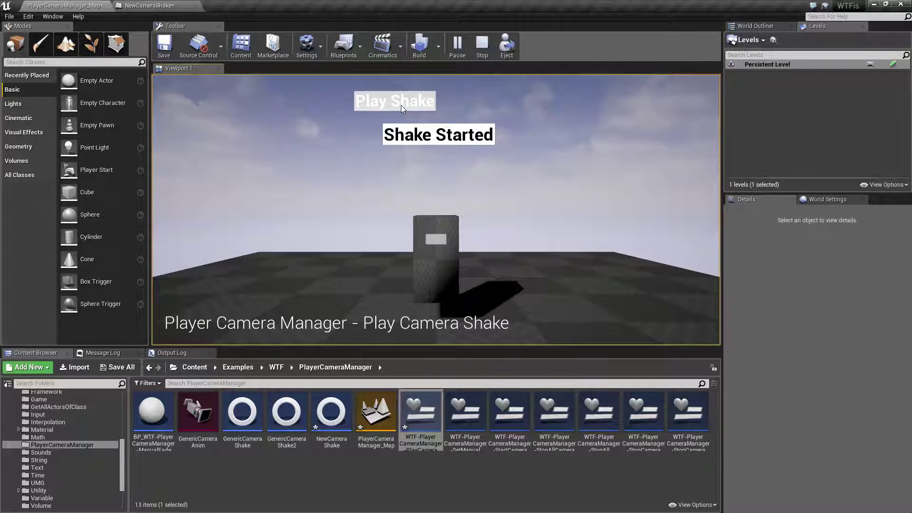
{"action": "left_click", "coordinate": [488, 50]}
Set NewCameraShake's Oscillation Duration to 4, compile it, and test the longer shake twice by running the level.
{"action": "left_click", "coordinate": [149, 5]}
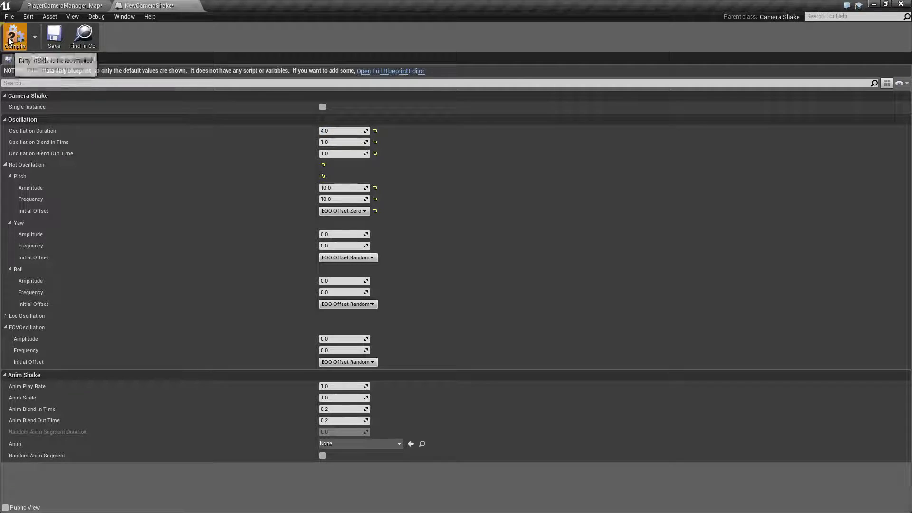
{"action": "left_click", "coordinate": [62, 5]}
{"action": "left_click", "coordinate": [457, 48]}
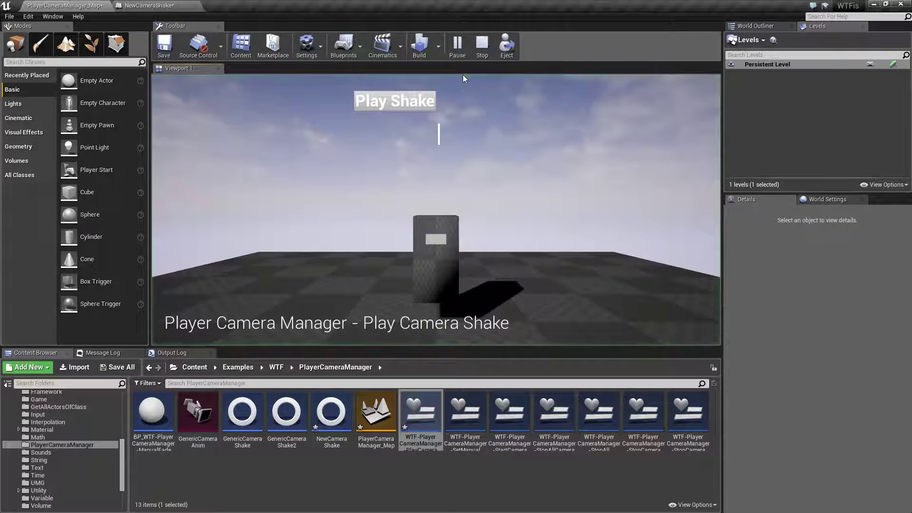
{"action": "left_click", "coordinate": [406, 96]}
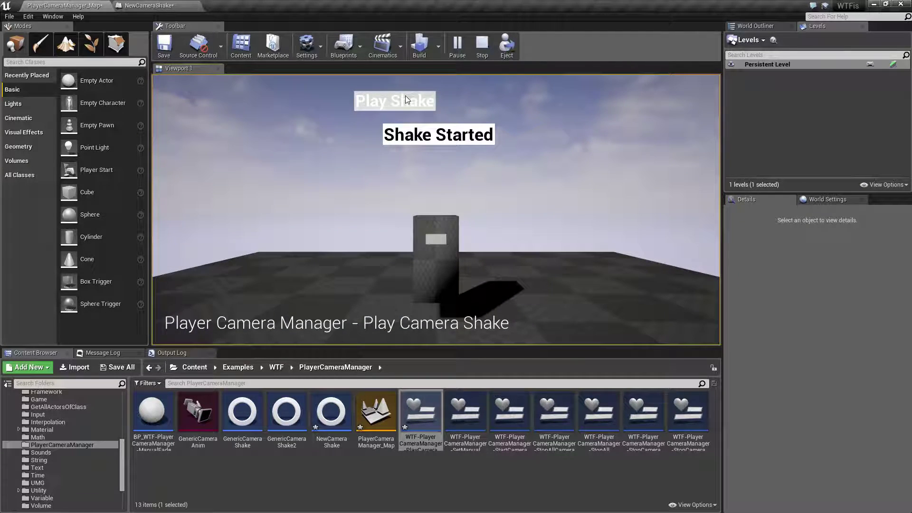
{"action": "left_click", "coordinate": [401, 99]}
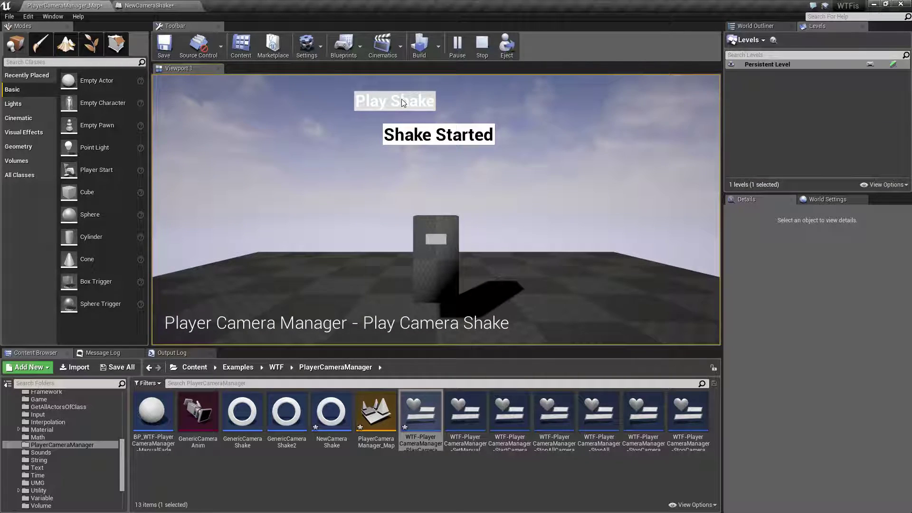
{"action": "key", "text": "Escape"}
Reset NewCameraShake's Oscillation Blend in Time and Oscillation Blend Out Time to 0.
{"action": "left_click", "coordinate": [184, 5]}
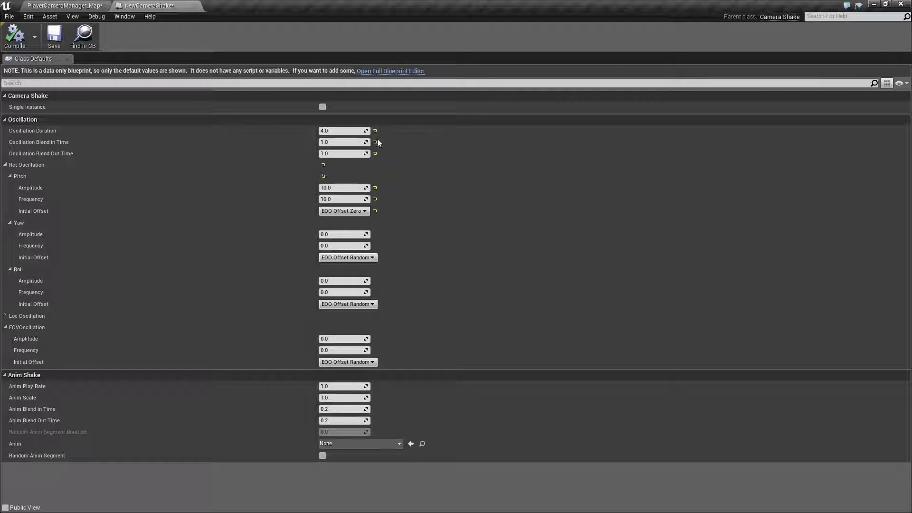
{"action": "left_click", "coordinate": [351, 143]}
{"action": "left_click", "coordinate": [350, 153]}
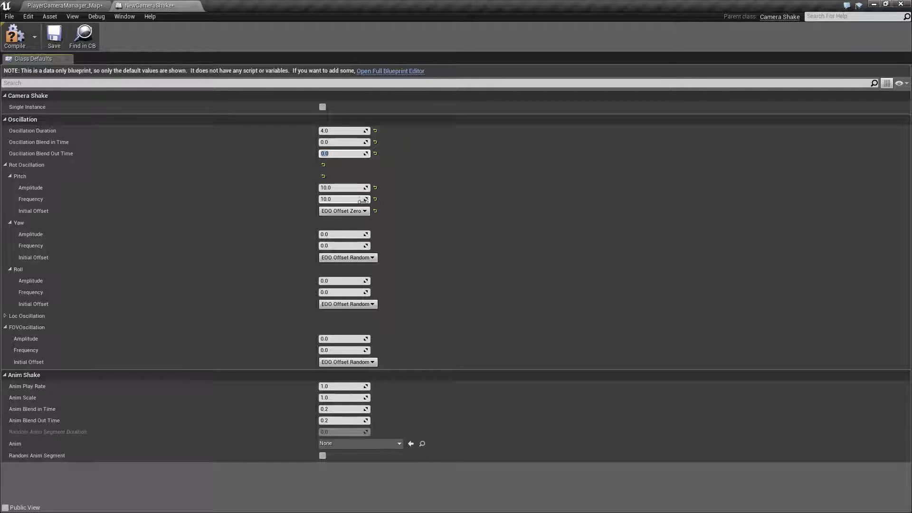
Set the Pitch Amplitude and Frequency to 0, keep its Initial Offset on EOO Offset Zero, and compile the blueprint.
{"action": "left_click", "coordinate": [351, 188]}
{"action": "type", "text": "0"}
{"action": "left_click", "coordinate": [346, 199]}
{"action": "type", "text": "0"}
{"action": "left_click", "coordinate": [346, 211]}
{"action": "left_click", "coordinate": [345, 226]}
{"action": "left_click", "coordinate": [8, 45]}
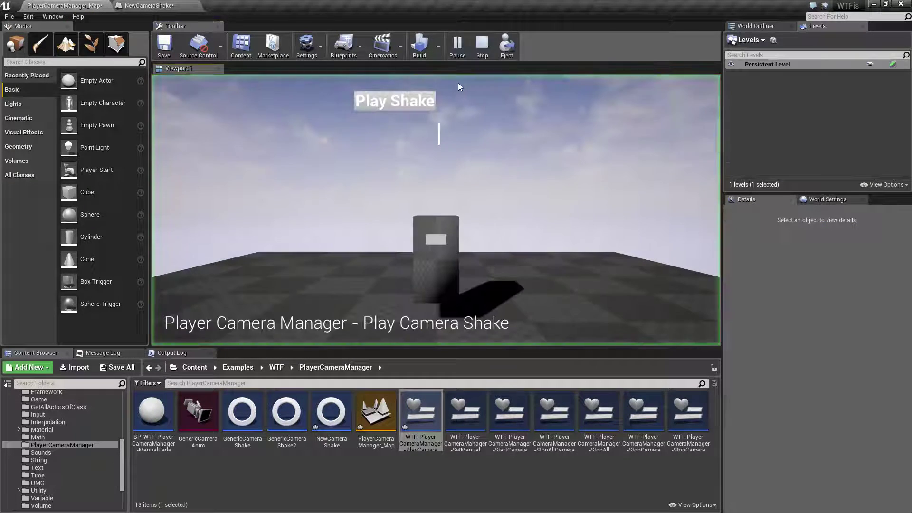
Trigger Play Shake in the running level to test the shake with Pitch Amplitude and Frequency at 0, and stop the session.
{"action": "left_click", "coordinate": [393, 105]}
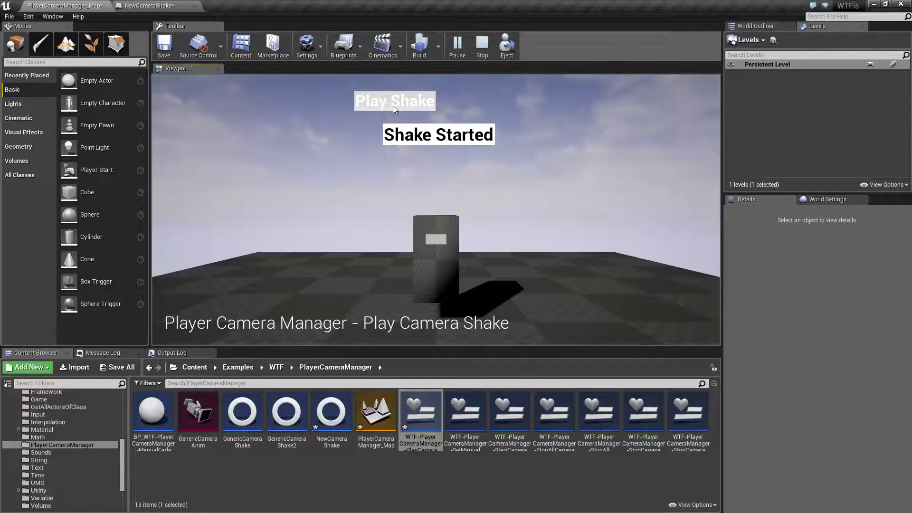
{"action": "left_click", "coordinate": [482, 47]}
Set NewCameraShake's Pitch Amplitude to 20, save the blueprint, and test the shake by running the level.
{"action": "left_click", "coordinate": [151, 5]}
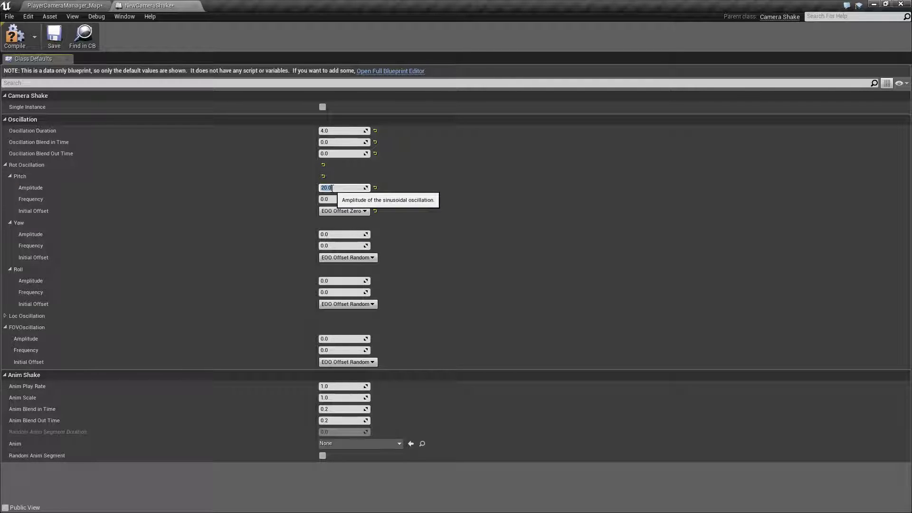
{"action": "left_click", "coordinate": [53, 38]}
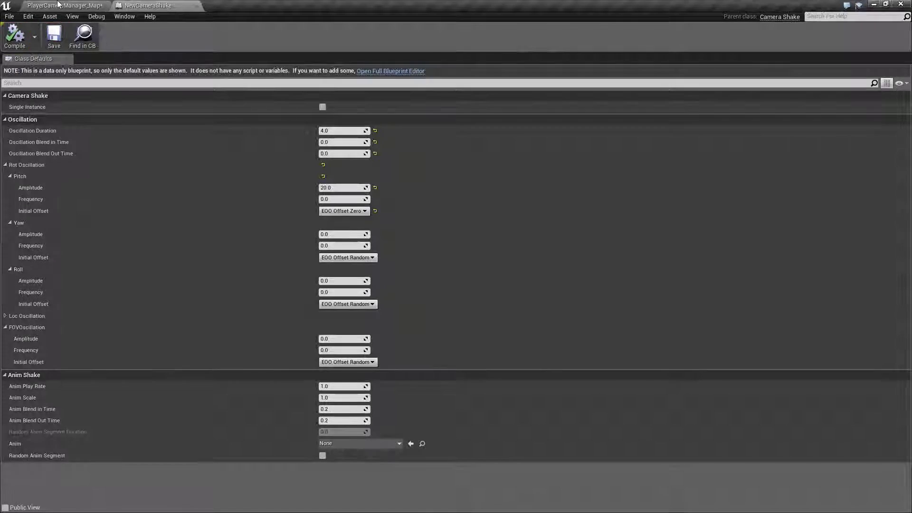
{"action": "left_click", "coordinate": [64, 6]}
{"action": "left_click", "coordinate": [457, 46]}
{"action": "left_click", "coordinate": [397, 104]}
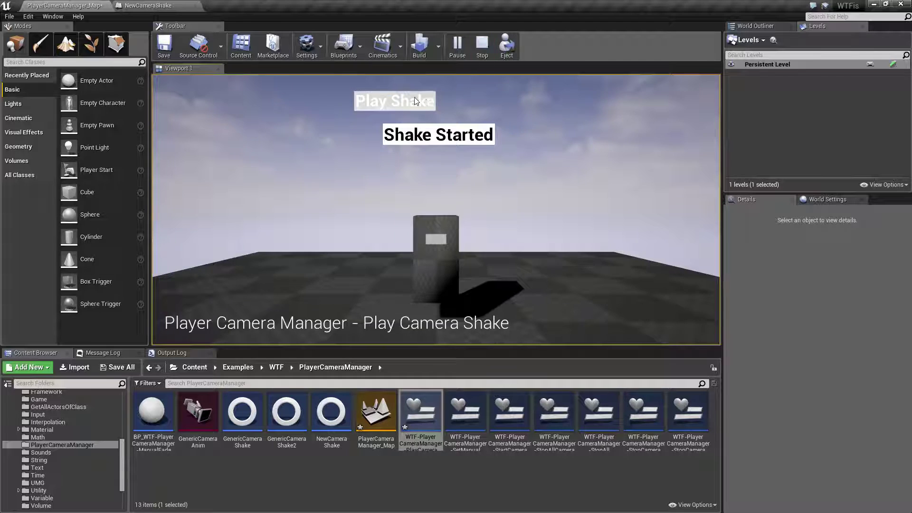
{"action": "left_click", "coordinate": [483, 45]}
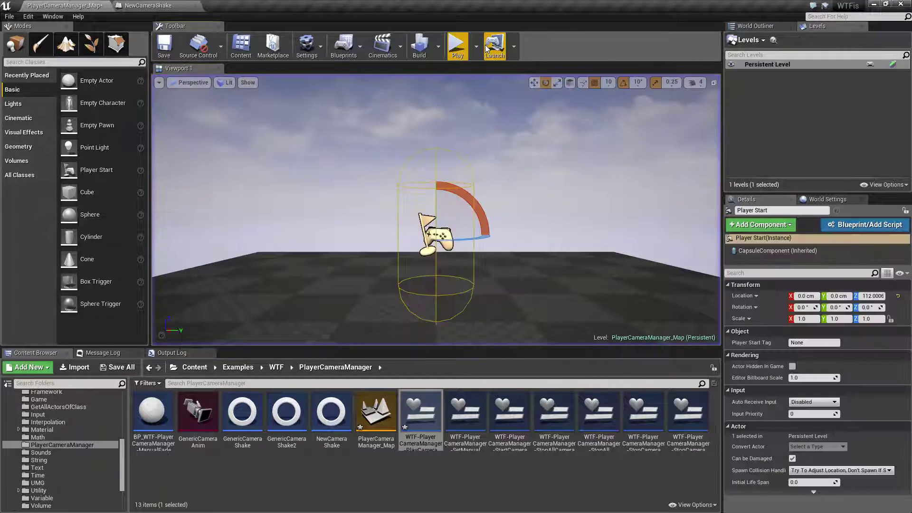
Set NewCameraShake's Pitch Frequency to 1.
{"action": "left_click", "coordinate": [132, 5]}
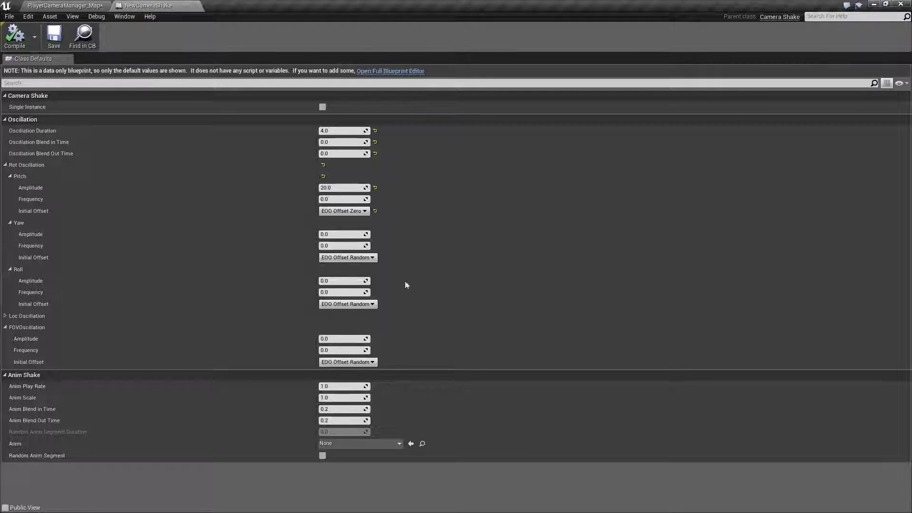
{"action": "left_click", "coordinate": [345, 200]}
{"action": "type", "text": "1"}
{"action": "key", "text": "Return"}
{"action": "left_click", "coordinate": [342, 199]}
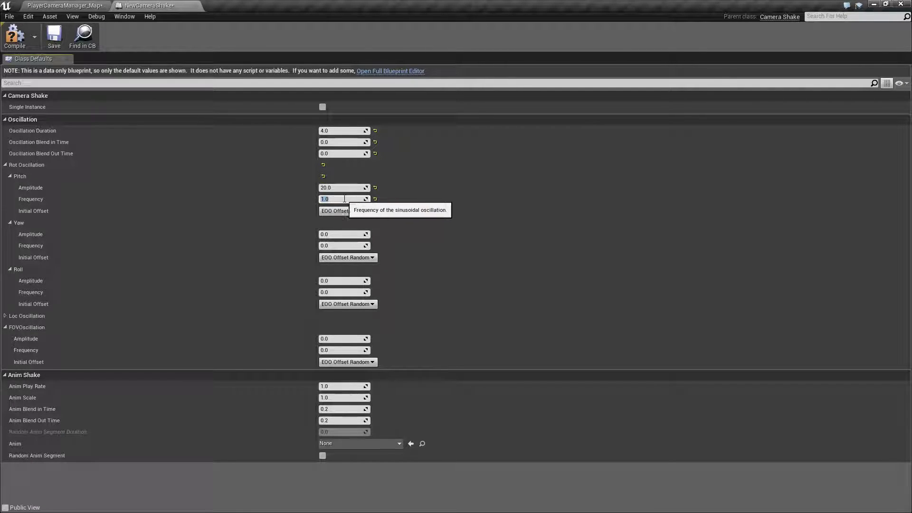
Run the level and trigger Play Shake to test the pitch shake at frequency 1.
{"action": "left_click", "coordinate": [64, 5]}
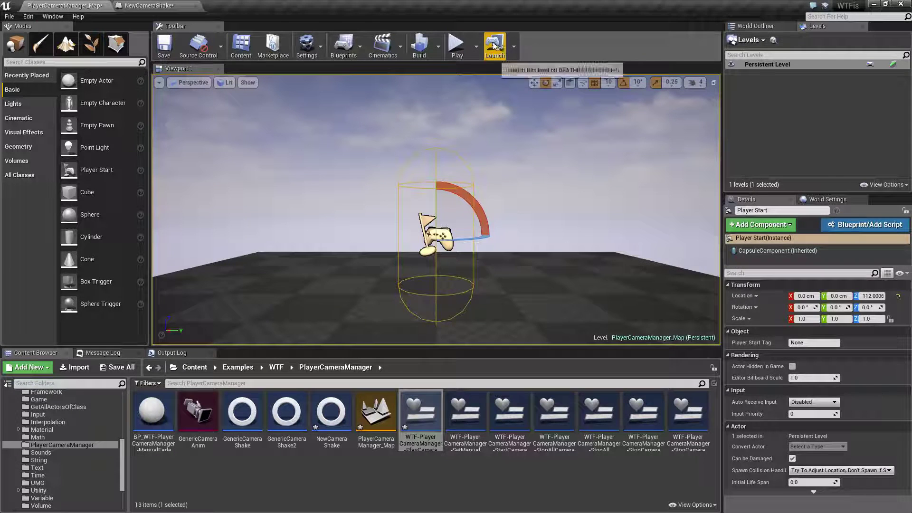
{"action": "left_click", "coordinate": [457, 46]}
{"action": "left_click", "coordinate": [400, 107]}
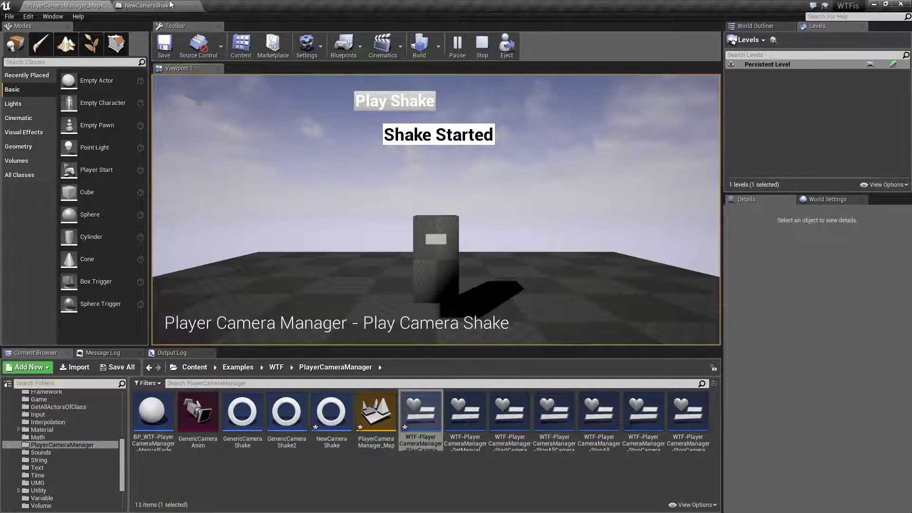
{"action": "left_click", "coordinate": [147, 5]}
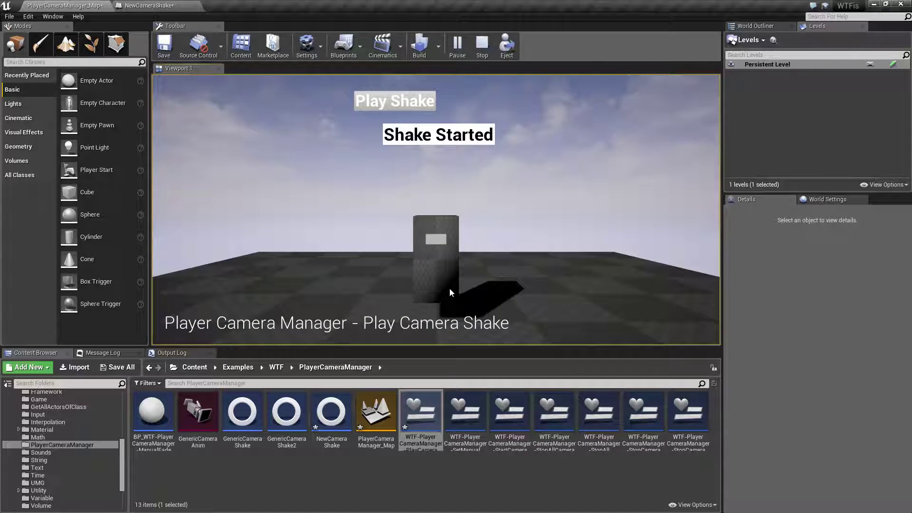
Set the Pitch Frequency to 10 and test the faster shake in the running level, triggering Play Shake twice before stopping.
{"action": "left_click", "coordinate": [178, 4]}
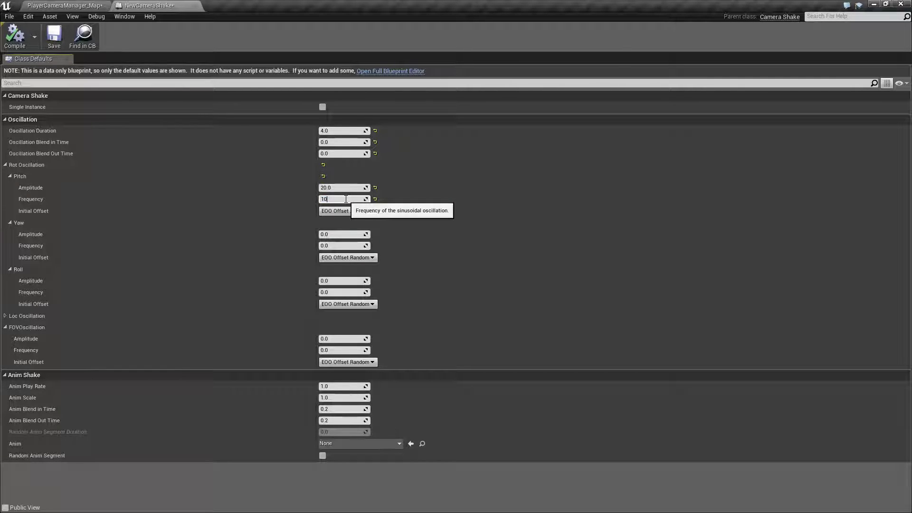
{"action": "left_click", "coordinate": [64, 5]}
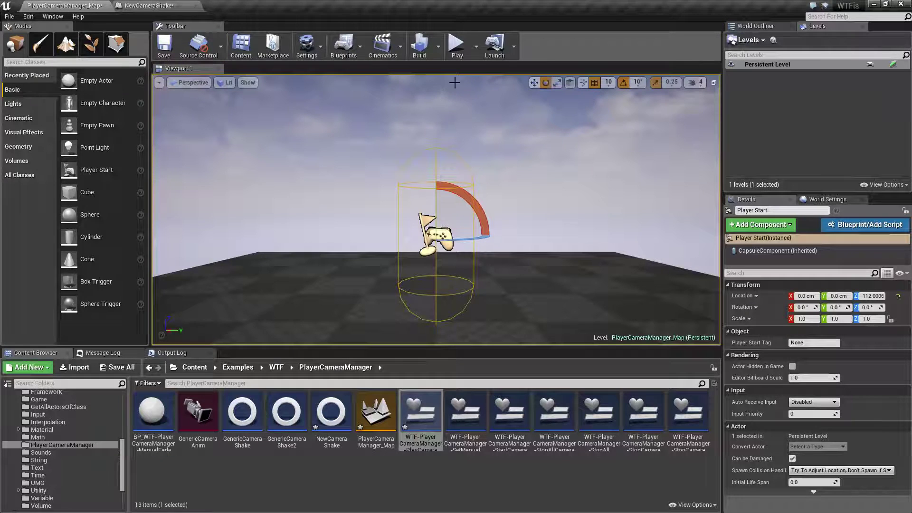
{"action": "left_click", "coordinate": [457, 43]}
{"action": "left_click", "coordinate": [400, 106]}
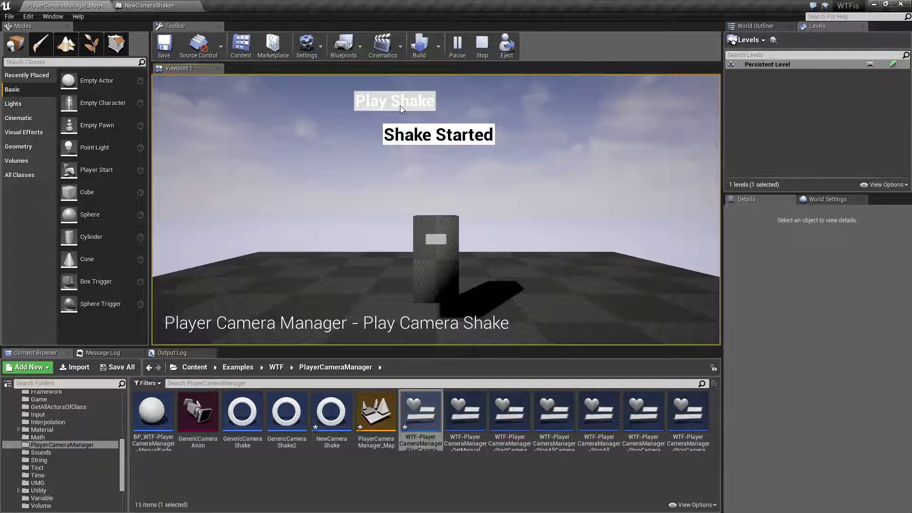
{"action": "left_click", "coordinate": [409, 100]}
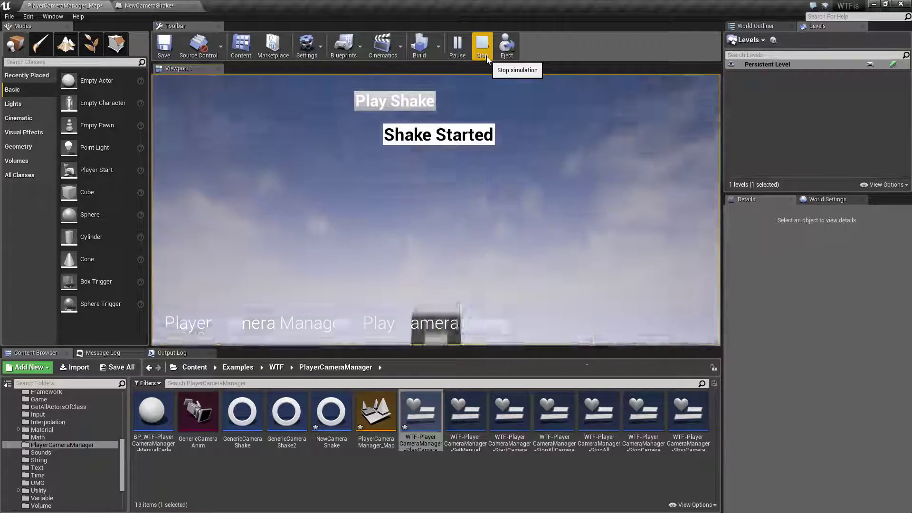
{"action": "left_click", "coordinate": [483, 52]}
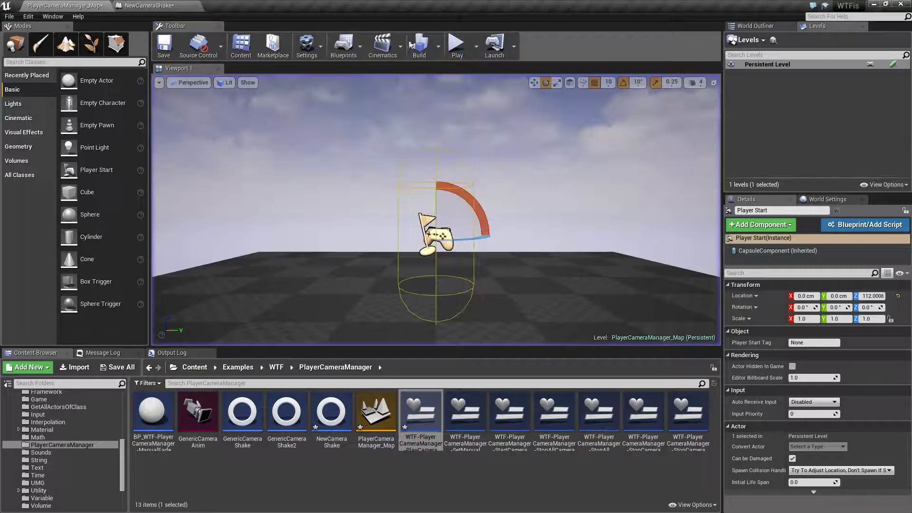
Set the Pitch Frequency to 0 and its Initial Offset to EOO Offset Random, and save the blueprint.
{"action": "left_click", "coordinate": [149, 5]}
{"action": "left_click", "coordinate": [346, 199]}
{"action": "type", "text": "0"}
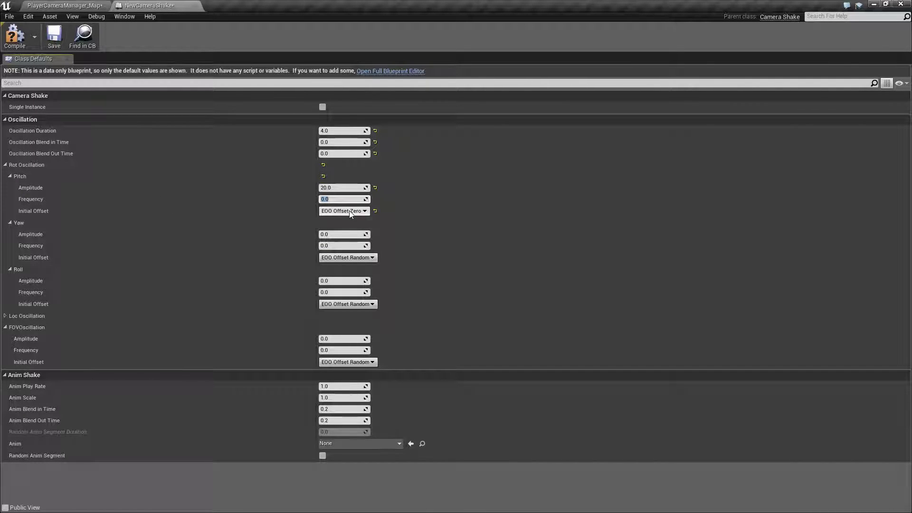
{"action": "left_click", "coordinate": [350, 211]}
{"action": "left_click", "coordinate": [338, 221]}
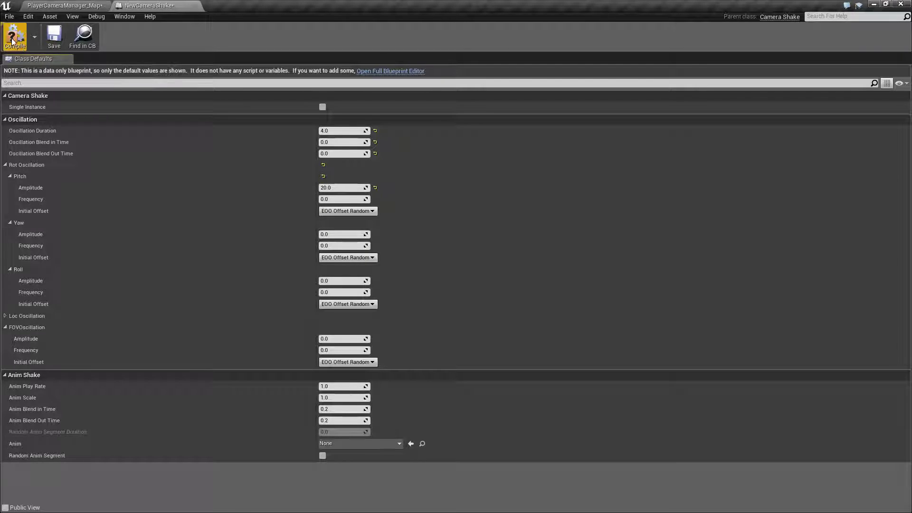
{"action": "left_click", "coordinate": [53, 37]}
Run the level, trigger Play Shake to test the random initial offset at zero frequency, and stop the session.
{"action": "left_click", "coordinate": [64, 6]}
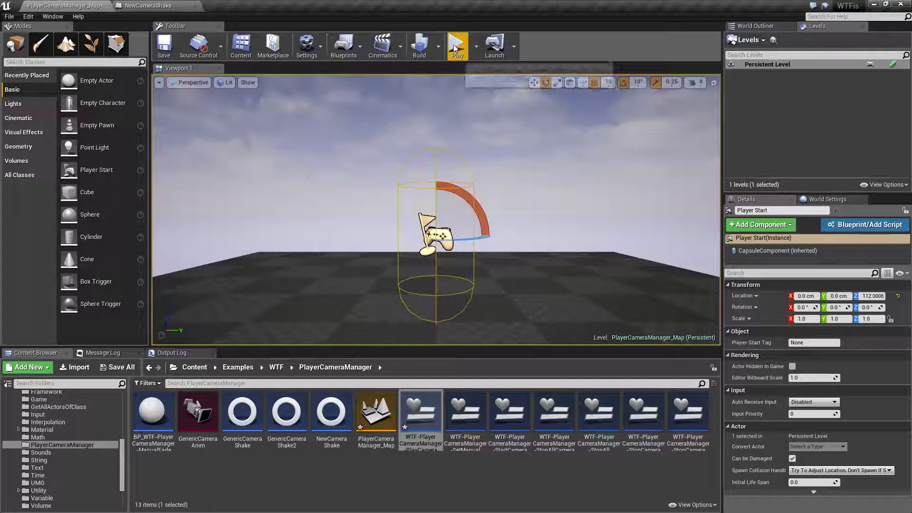
{"action": "left_click", "coordinate": [455, 48]}
{"action": "left_click", "coordinate": [391, 101]}
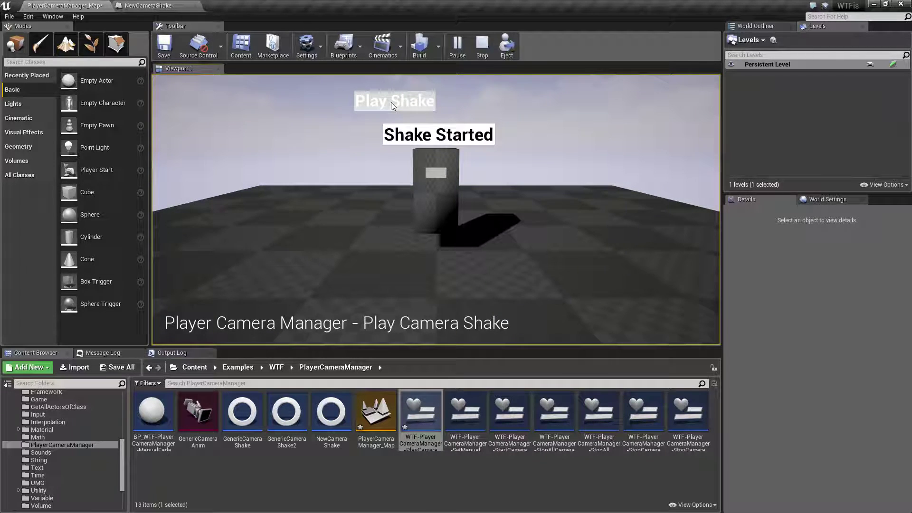
{"action": "left_click", "coordinate": [482, 44]}
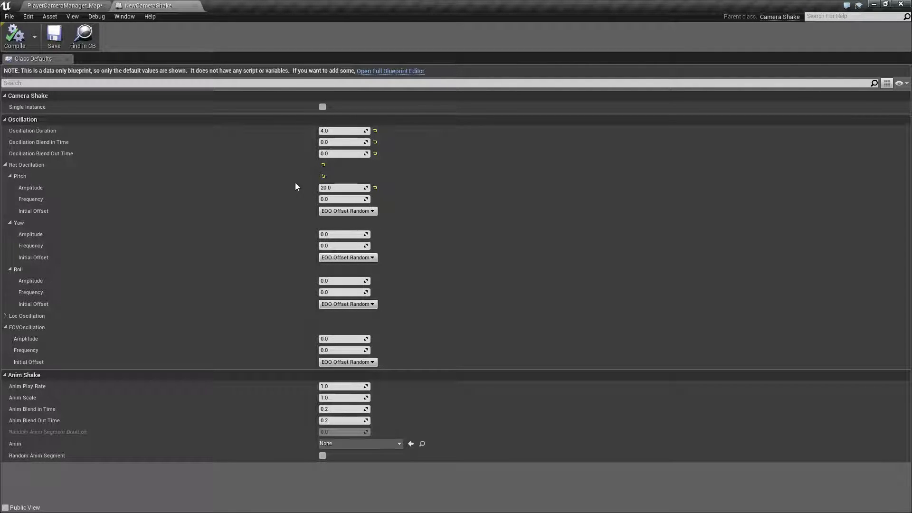
Set the Pitch Frequency to 2, save the blueprint, and test the random-offset shake three times in the running level.
{"action": "left_click", "coordinate": [338, 200]}
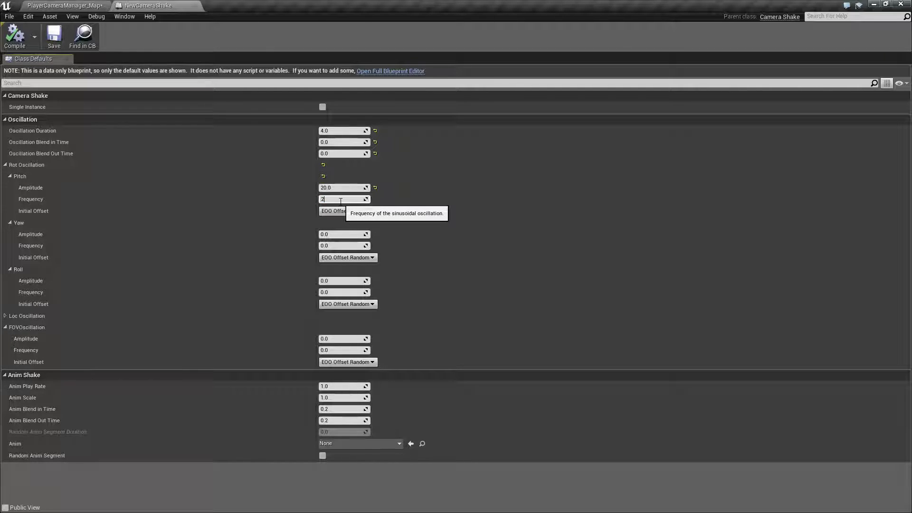
{"action": "left_click", "coordinate": [53, 36]}
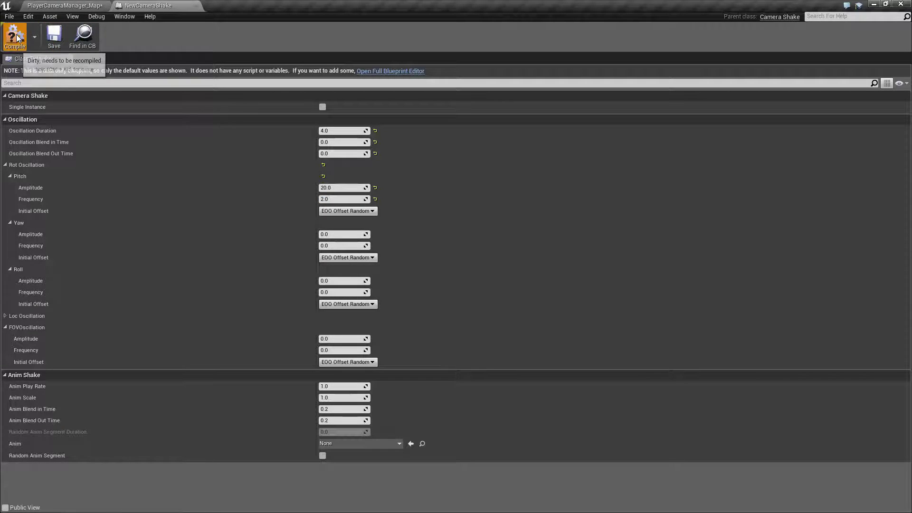
{"action": "left_click", "coordinate": [55, 4]}
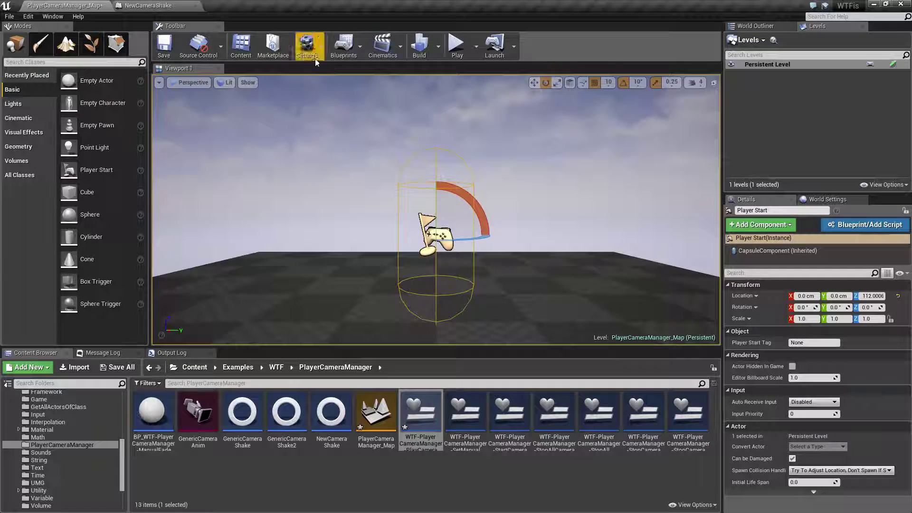
{"action": "left_click", "coordinate": [457, 43]}
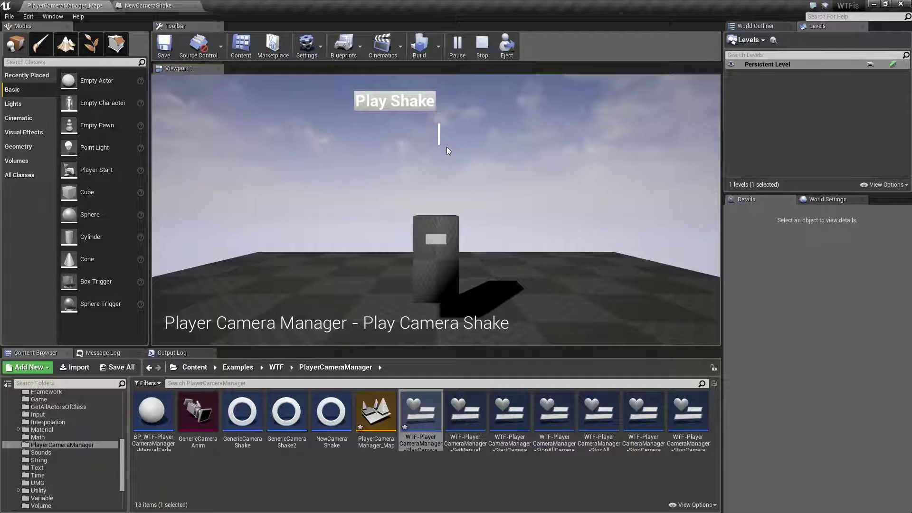
{"action": "left_click", "coordinate": [405, 101]}
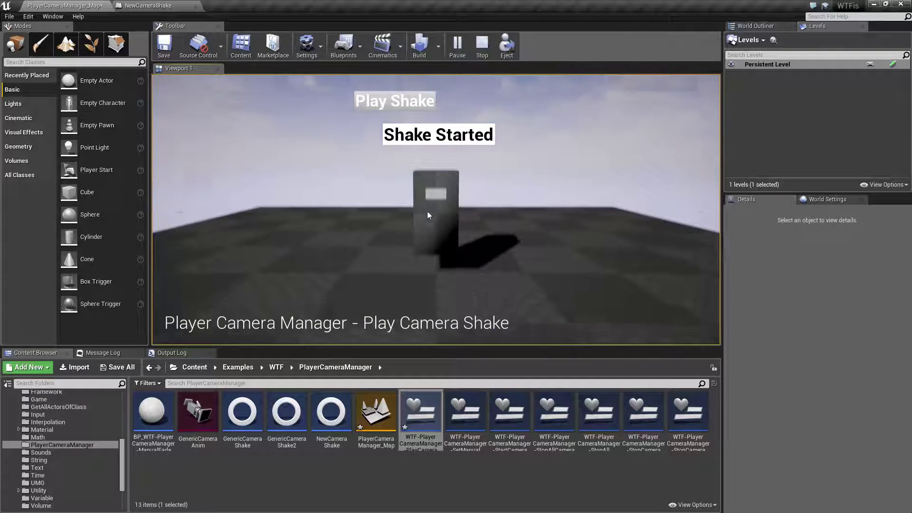
{"action": "left_click", "coordinate": [397, 102]}
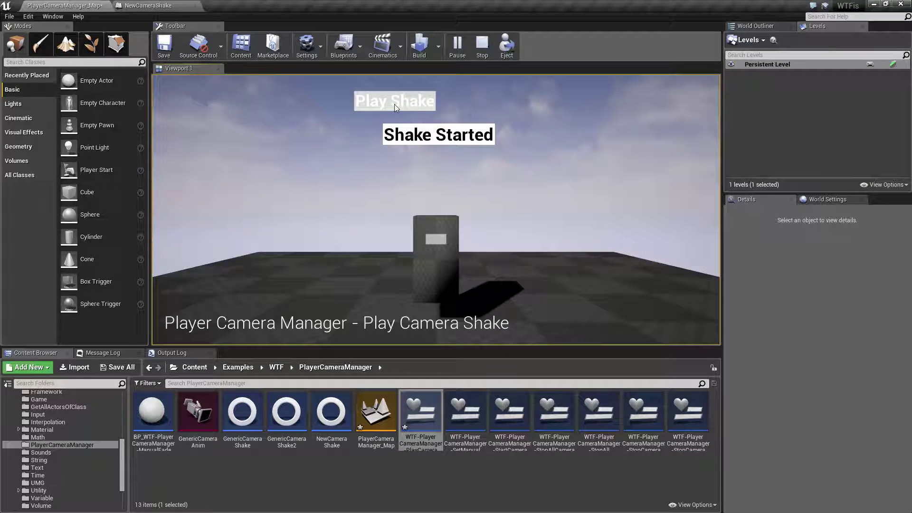
{"action": "left_click", "coordinate": [394, 104]}
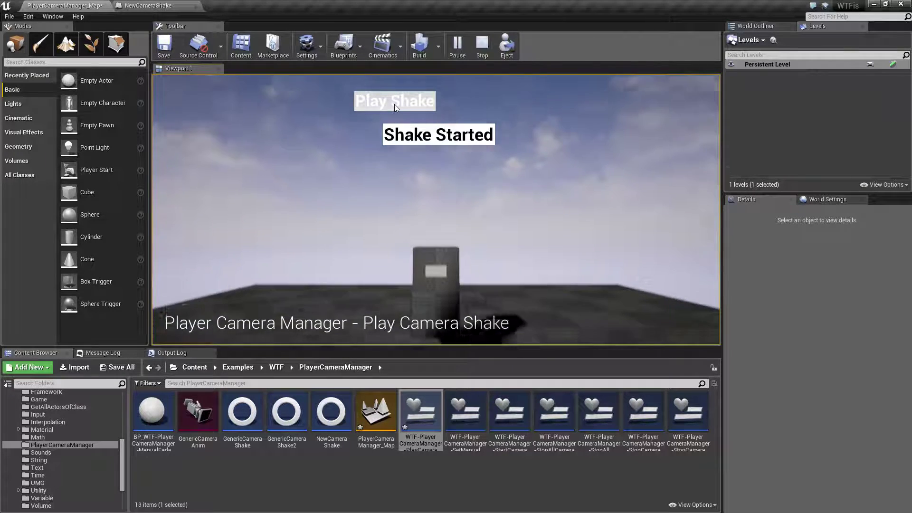
{"action": "left_click", "coordinate": [482, 45]}
Set Pitch's Initial Offset to EOO Offset Zero, and give Yaw an Amplitude of 20, a Frequency of 2 and EOO Offset Zero.
{"action": "left_click", "coordinate": [143, 5]}
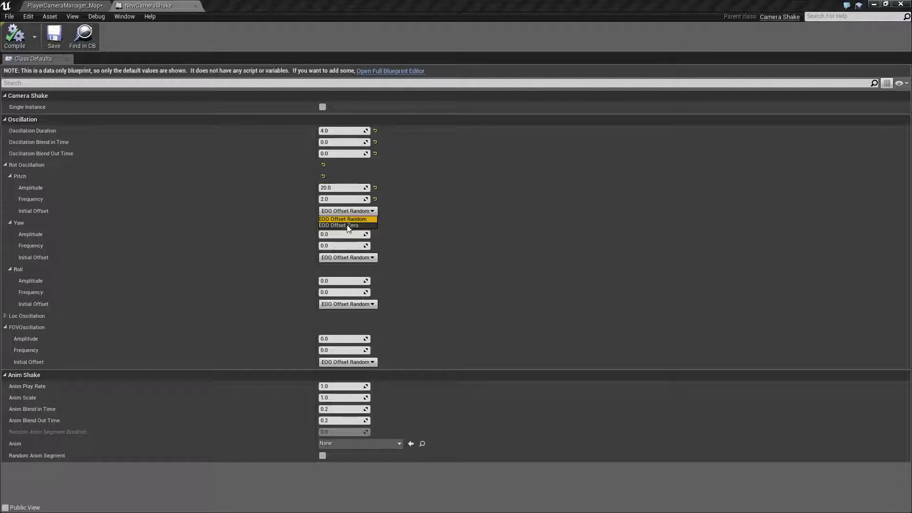
{"action": "left_click", "coordinate": [346, 225]}
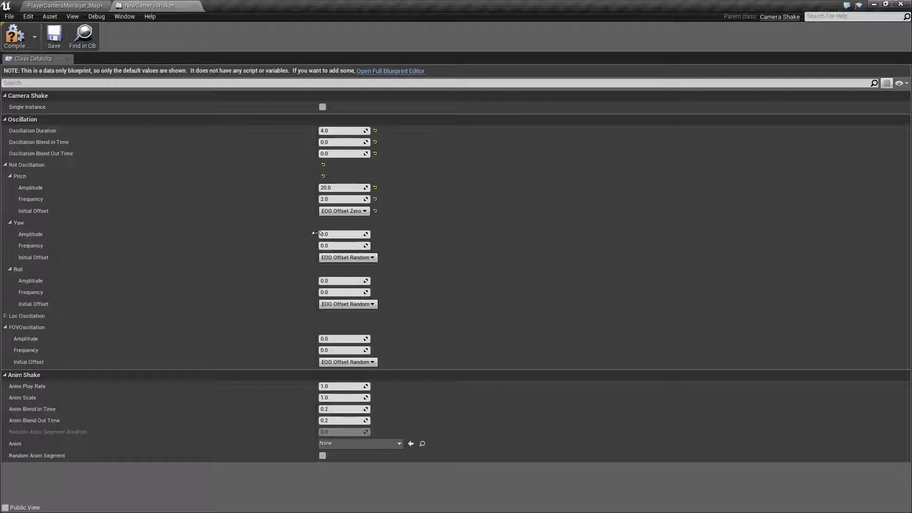
{"action": "left_click", "coordinate": [348, 234]}
{"action": "type", "text": "20"}
{"action": "key", "text": "Tab"}
{"action": "type", "text": "2"}
{"action": "key", "text": "Tab"}
{"action": "left_click", "coordinate": [343, 257]}
{"action": "left_click", "coordinate": [340, 272]}
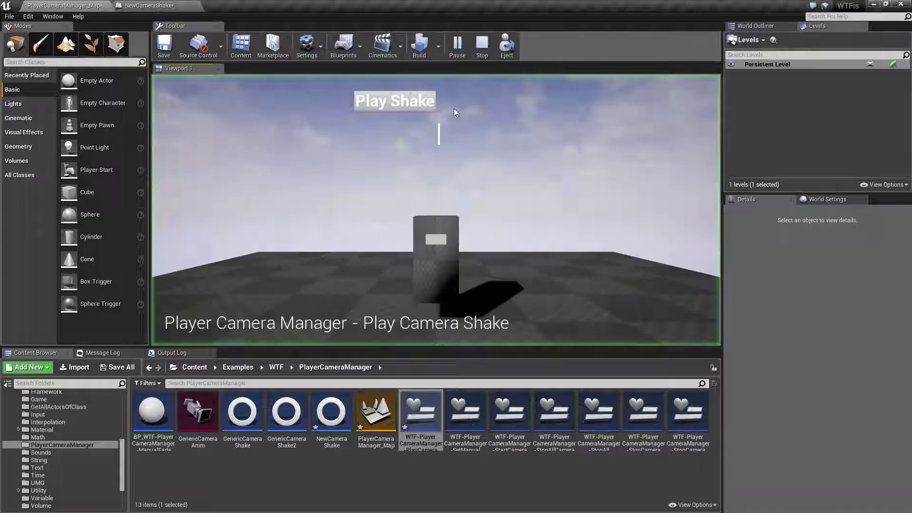
Trigger Play Shake in the running level to test the combined pitch and yaw shake, and stop the session.
{"action": "left_click", "coordinate": [397, 101]}
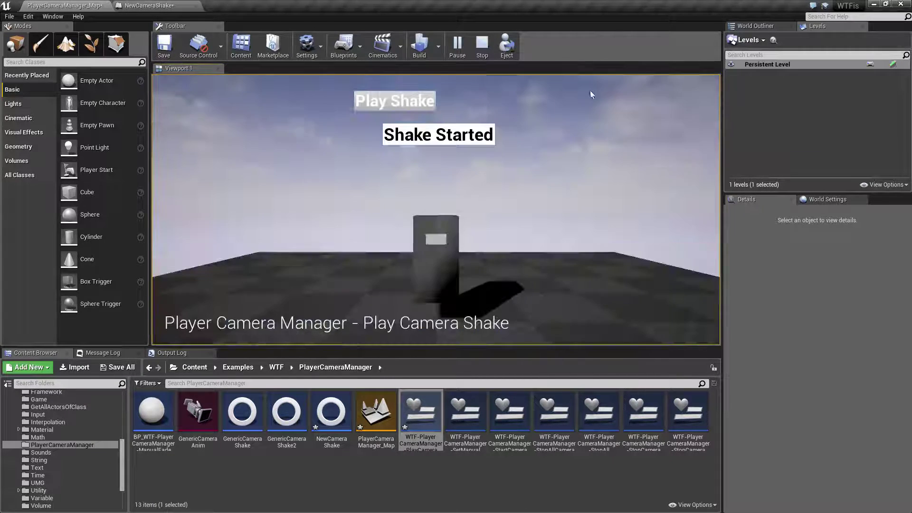
{"action": "left_click", "coordinate": [482, 45]}
Set NewCameraShake's FOVOscillation Amplitude to 20 and Frequency to 2.
{"action": "left_click", "coordinate": [148, 5]}
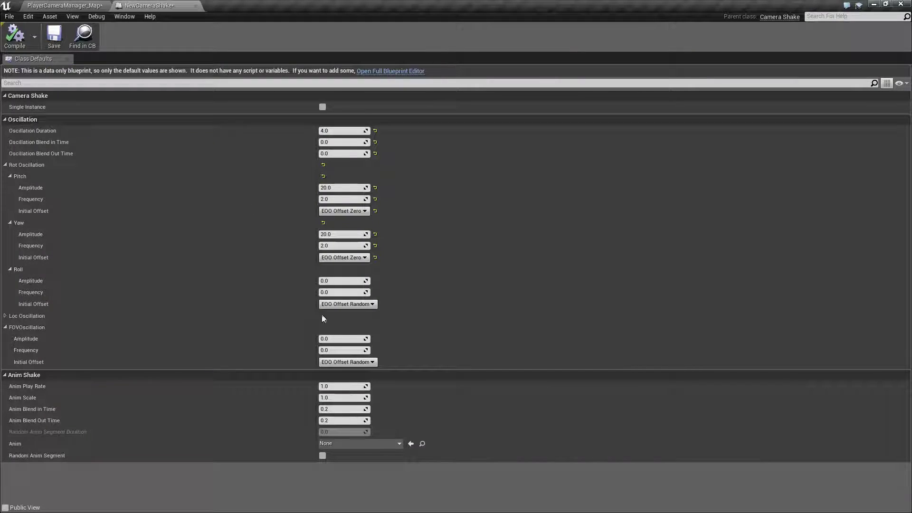
{"action": "left_click", "coordinate": [342, 339]}
{"action": "type", "text": "20"}
{"action": "left_click", "coordinate": [343, 350]}
{"action": "type", "text": "2"}
Give Roll an Amplitude of 20 and a Frequency of 2, with its Initial Offset set to EOO Offset Zero.
{"action": "left_click", "coordinate": [337, 281]}
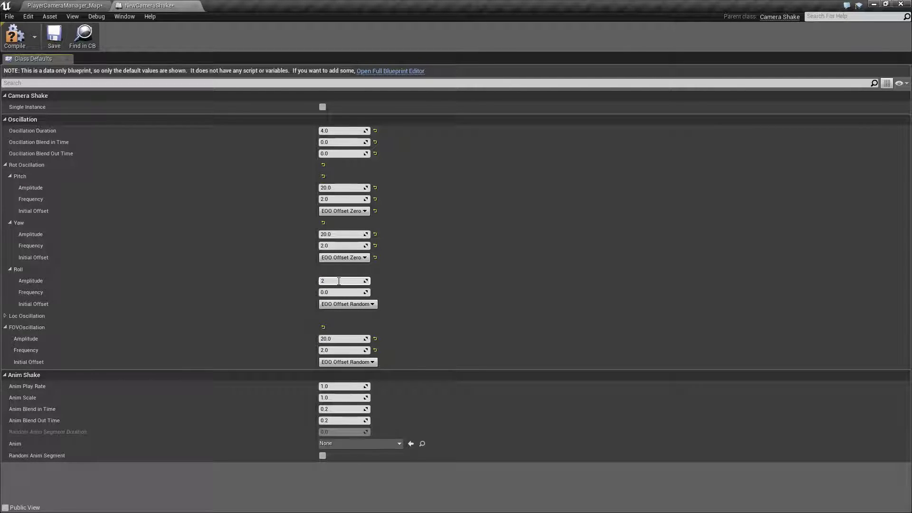
{"action": "key", "text": "Return"}
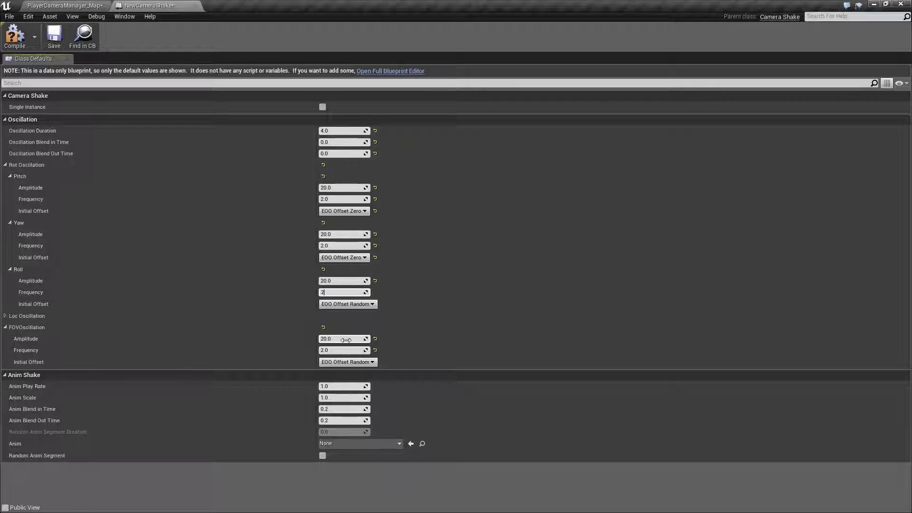
{"action": "left_click", "coordinate": [20, 327]}
{"action": "left_click", "coordinate": [354, 304]}
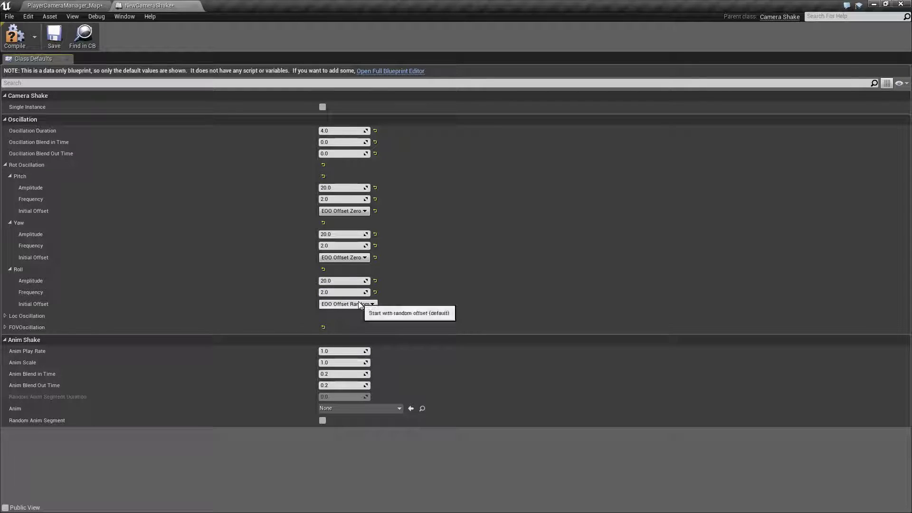
{"action": "left_click", "coordinate": [345, 318]}
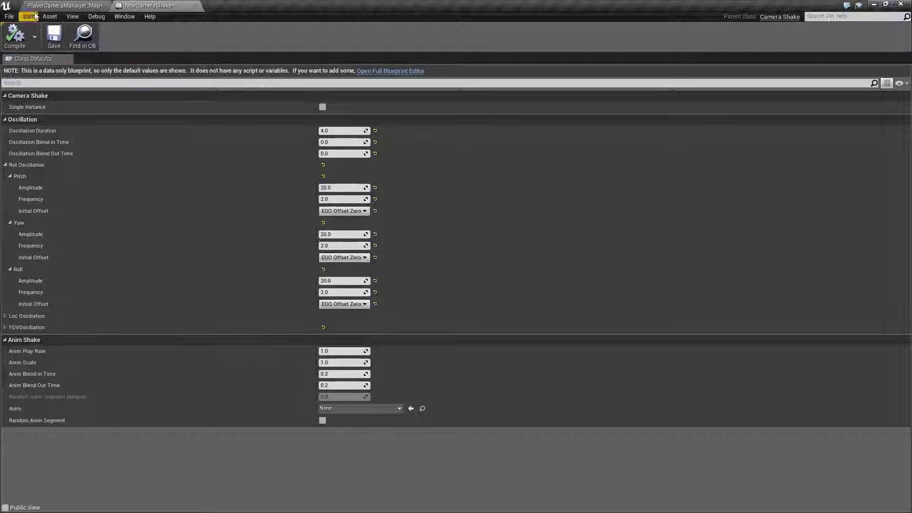
Run the PlayerCameraManager_Map level, trigger Play Shake to test the shake with roll added, and stop the session.
{"action": "left_click", "coordinate": [61, 5]}
{"action": "left_click", "coordinate": [457, 45]}
{"action": "left_click", "coordinate": [405, 103]}
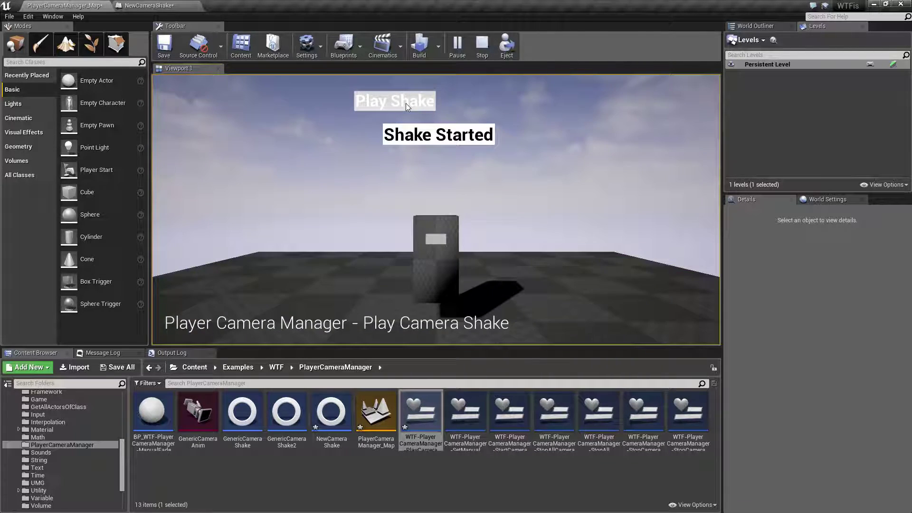
{"action": "left_click", "coordinate": [483, 46]}
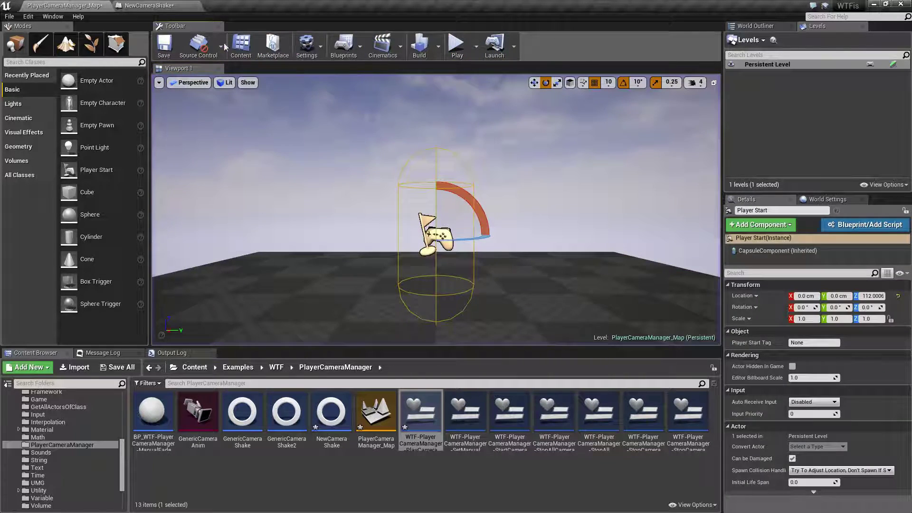
Reset the Amplitude and Frequency of Pitch, Yaw and Roll in NewCameraShake to their defaults.
{"action": "left_click", "coordinate": [152, 6]}
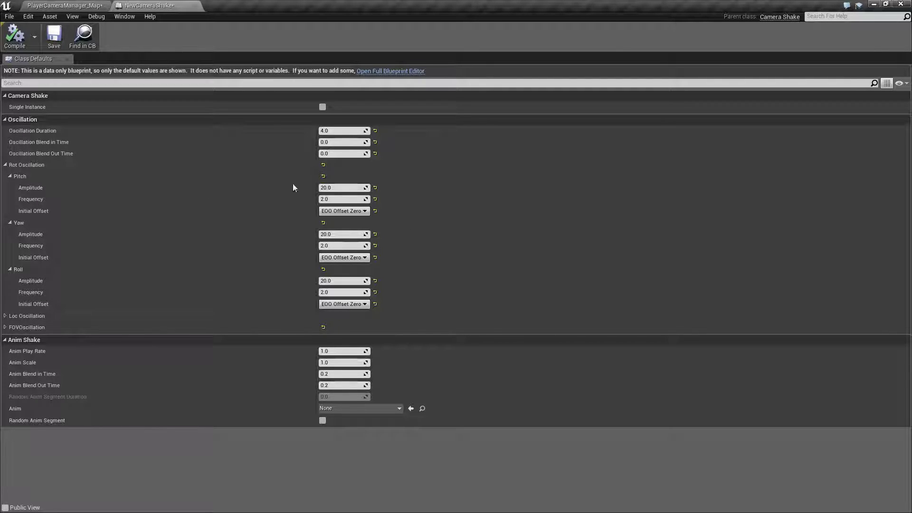
{"action": "left_click", "coordinate": [375, 281]}
{"action": "left_click", "coordinate": [375, 292]}
{"action": "left_click", "coordinate": [375, 234]}
{"action": "left_click", "coordinate": [376, 245]}
Expand Loc Oscillation and set the Initial Offset of X, Y and Z to EOO Offset Zero.
{"action": "left_click", "coordinate": [5, 316]}
{"action": "left_click", "coordinate": [5, 317]}
{"action": "left_click", "coordinate": [6, 316]}
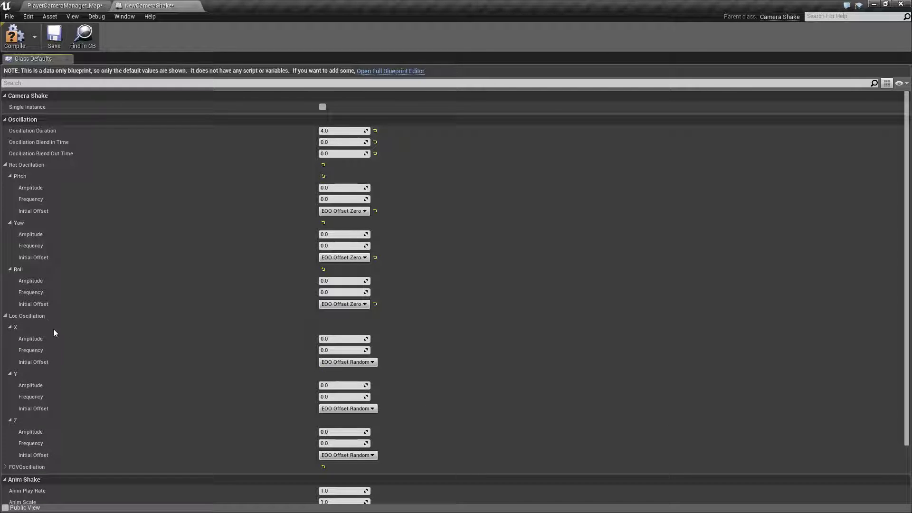
{"action": "scroll", "coordinate": [123, 369], "scroll_direction": "down", "scroll_amount": 2}
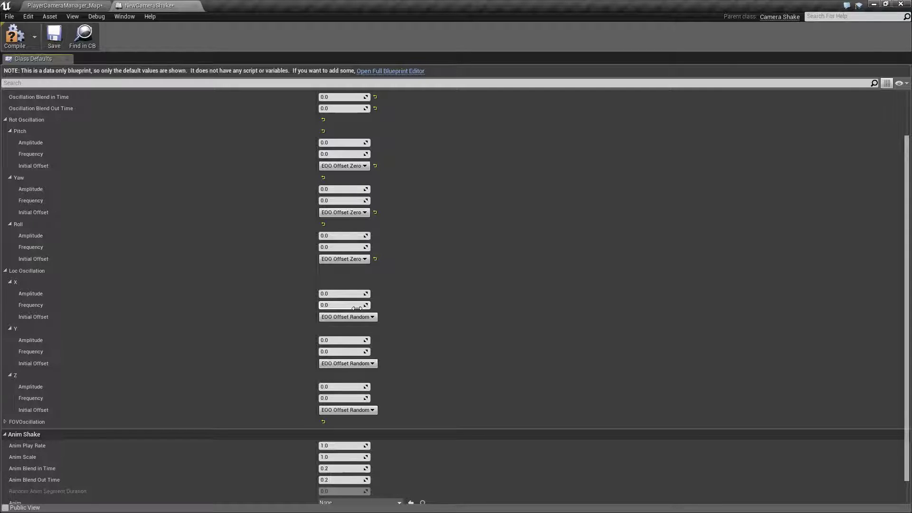
{"action": "scroll", "coordinate": [360, 324], "scroll_direction": "down", "scroll_amount": 1}
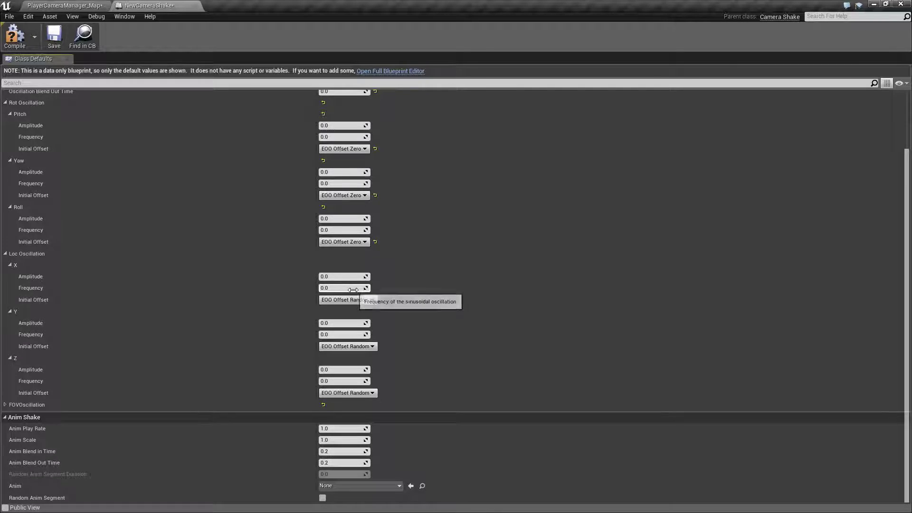
{"action": "scroll", "coordinate": [355, 301], "scroll_direction": "up", "scroll_amount": 1}
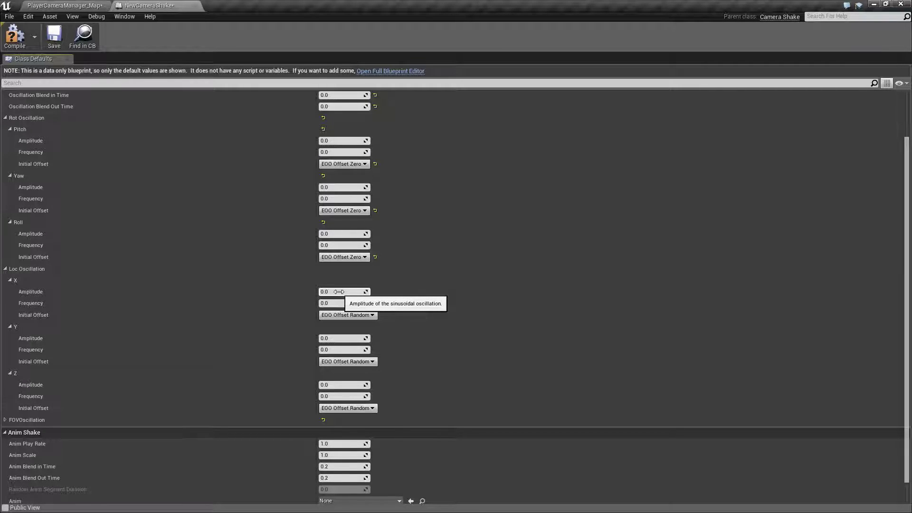
{"action": "left_click", "coordinate": [347, 314]}
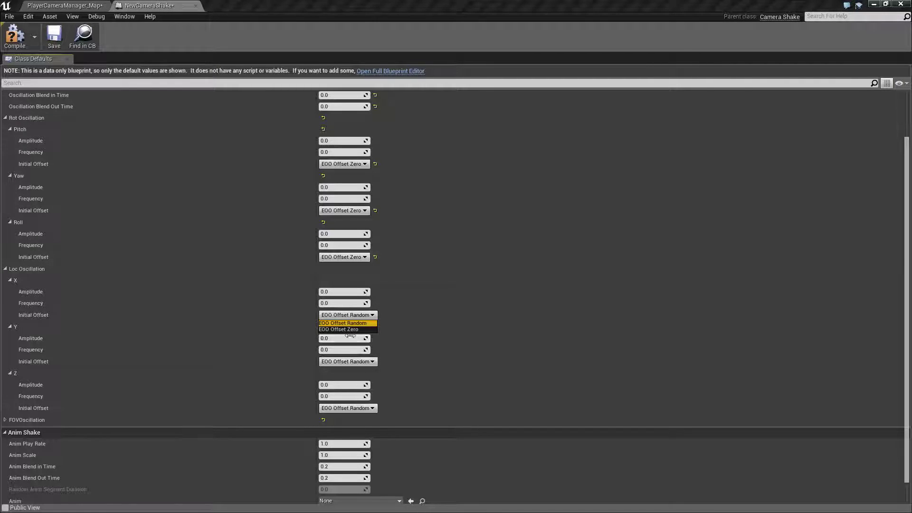
{"action": "left_click", "coordinate": [338, 329]}
{"action": "left_click", "coordinate": [347, 361]}
{"action": "left_click", "coordinate": [338, 375]}
{"action": "left_click", "coordinate": [347, 407]}
{"action": "left_click", "coordinate": [338, 422]}
Set Loc Oscillation X to Amplitude 20 and Frequency 1, and test the shake in the running level.
{"action": "left_click", "coordinate": [341, 292]}
{"action": "type", "text": "20"}
{"action": "left_click", "coordinate": [342, 302]}
{"action": "type", "text": "1"}
{"action": "key", "text": "Return"}
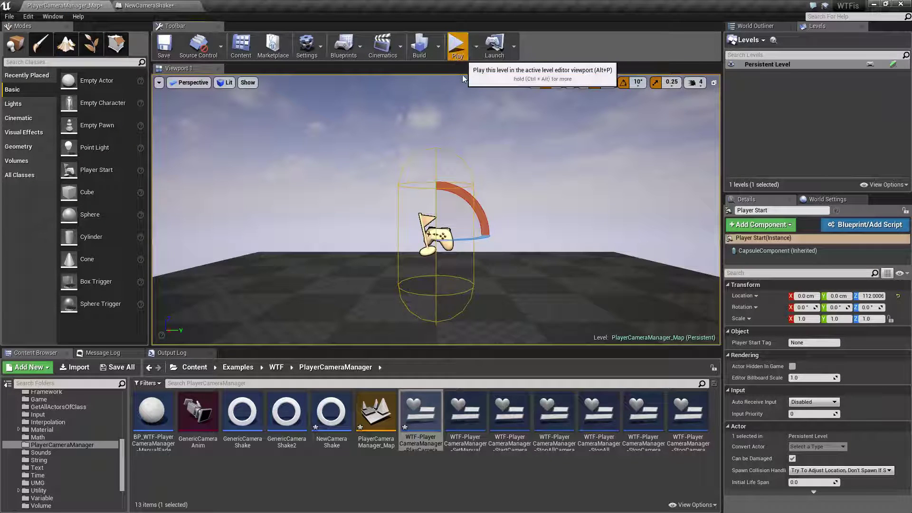
{"action": "left_click", "coordinate": [457, 44]}
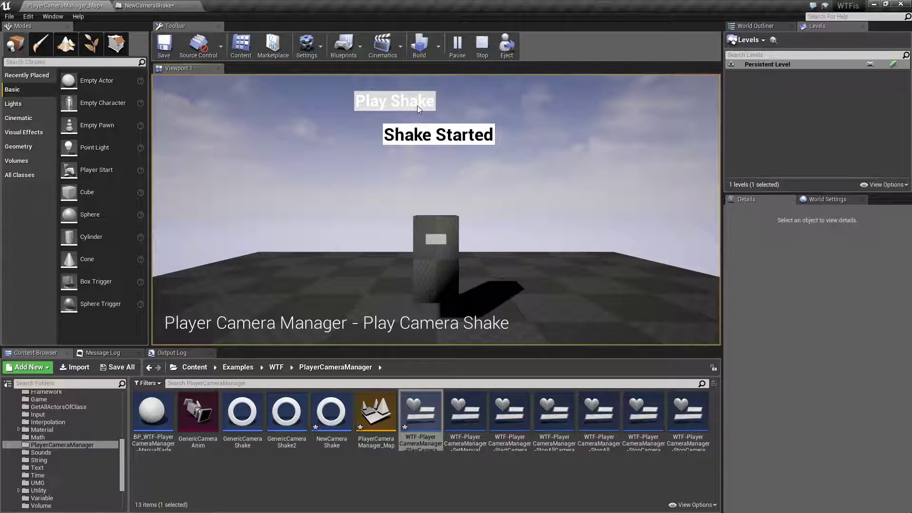
{"action": "left_click", "coordinate": [504, 45]}
Set the Y axis of NewCameraShake's Loc Oscillation to an Amplitude of 20 and a Frequency of 1.
{"action": "left_click", "coordinate": [149, 5]}
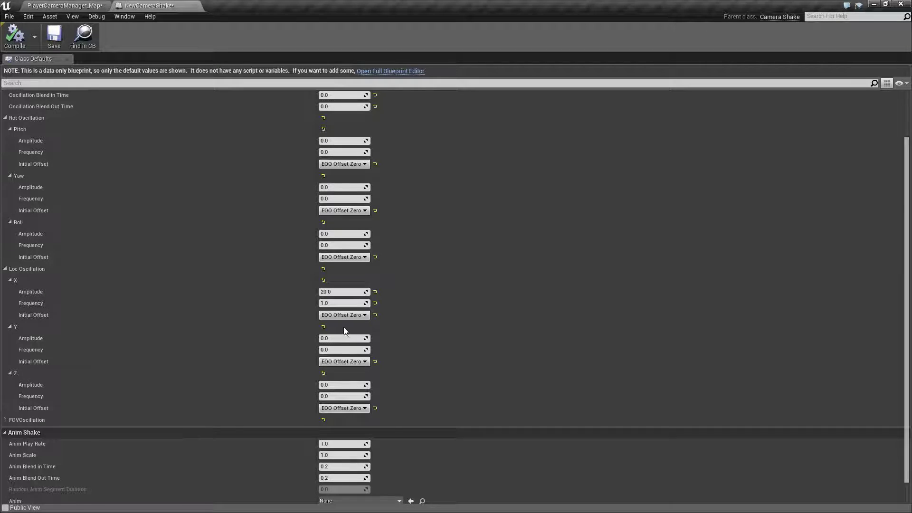
{"action": "type", "text": "20"}
{"action": "left_click", "coordinate": [345, 350]}
{"action": "type", "text": "1"}
{"action": "key", "text": "Return"}
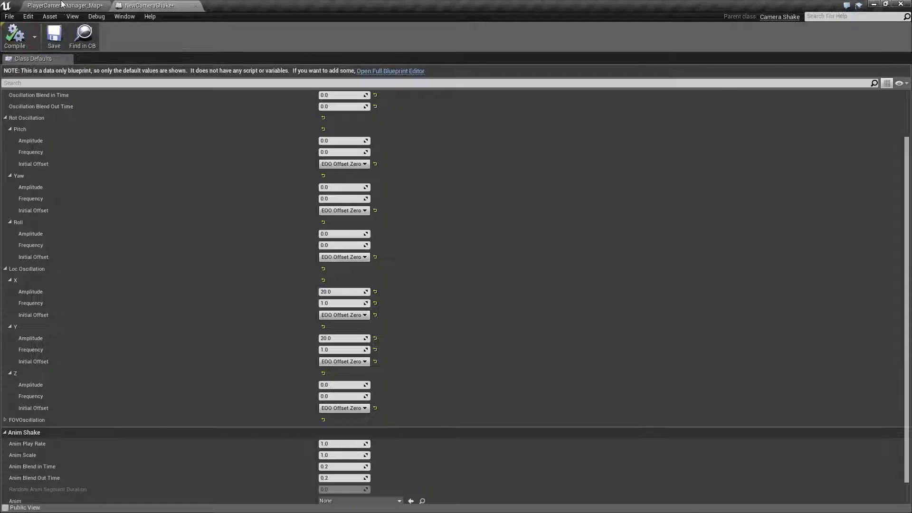
Run the level, trigger Play Shake to test the combined X and Y location shake, and stop the session.
{"action": "left_click", "coordinate": [64, 5]}
{"action": "left_click", "coordinate": [457, 45]}
{"action": "left_click", "coordinate": [396, 100]}
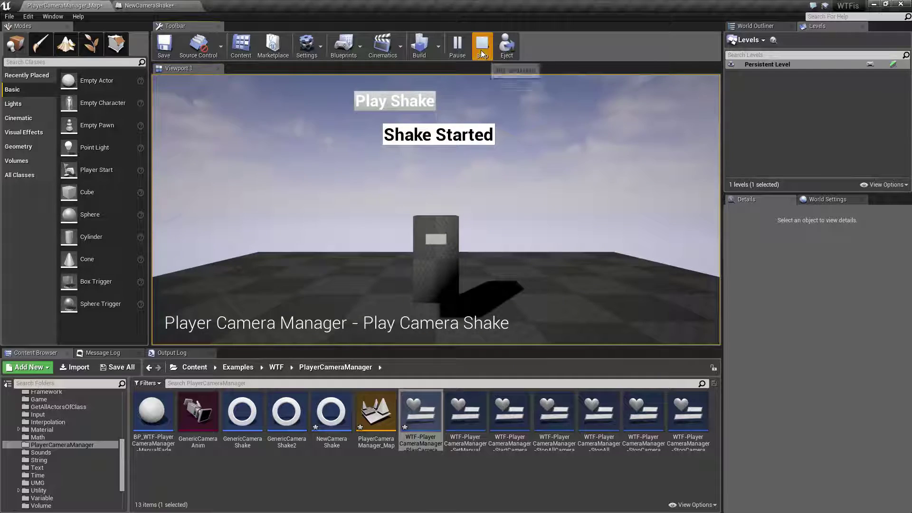
{"action": "left_click", "coordinate": [482, 45]}
Set the Z axis of NewCameraShake's Loc Oscillation to an Amplitude of 20 and a Frequency of 1.
{"action": "left_click", "coordinate": [149, 5]}
{"action": "left_click", "coordinate": [339, 385]}
{"action": "type", "text": "20"}
{"action": "key", "text": "Tab"}
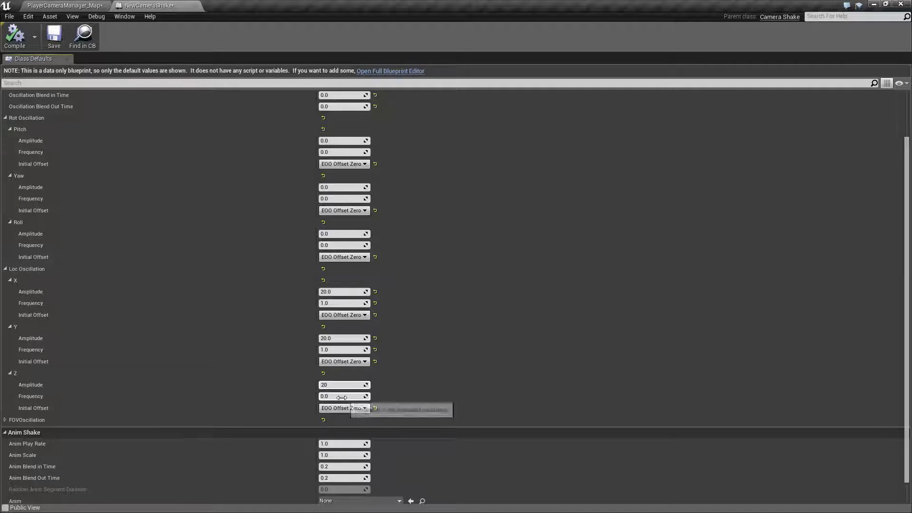
{"action": "type", "text": "1"}
{"action": "key", "text": "Return"}
Run the level, trigger Play Shake to test the location shake on all three axes, and stop the session.
{"action": "left_click", "coordinate": [64, 5]}
{"action": "left_click", "coordinate": [457, 43]}
{"action": "left_click", "coordinate": [412, 98]}
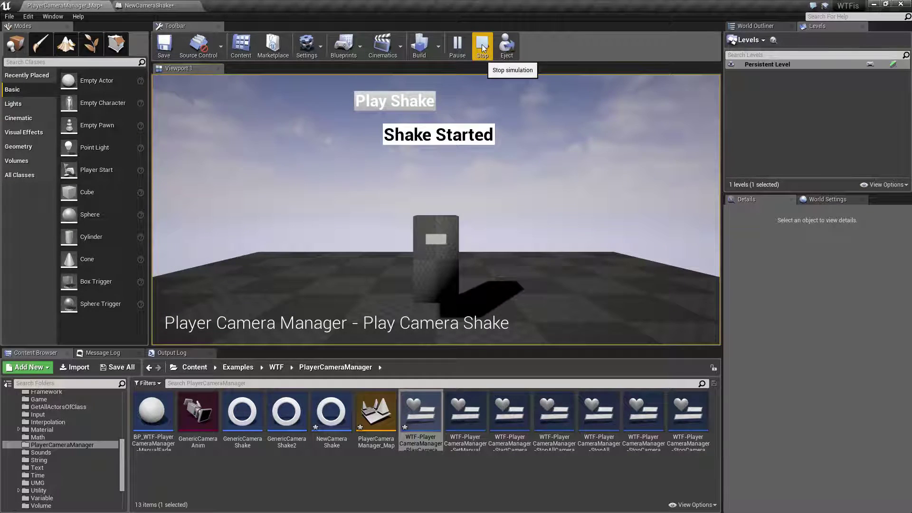
{"action": "left_click", "coordinate": [482, 44]}
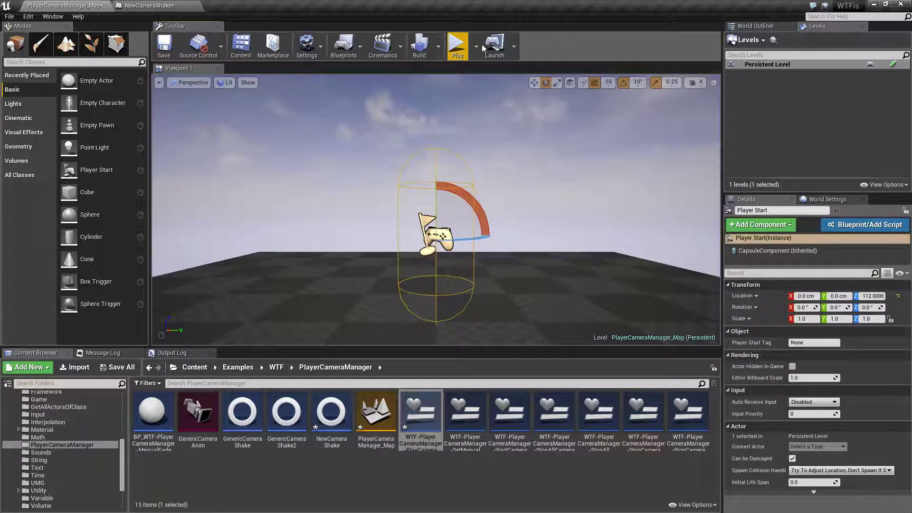
Reset the Amplitude and Frequency of Loc Oscillation's X, Y and Z axes in NewCameraShake to their defaults.
{"action": "left_click", "coordinate": [148, 5]}
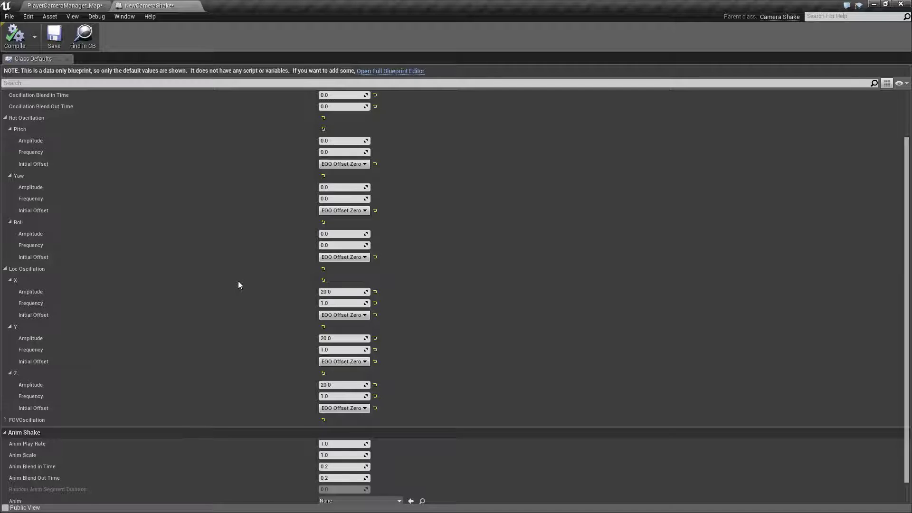
{"action": "left_click", "coordinate": [375, 292]}
{"action": "left_click", "coordinate": [375, 303]}
{"action": "left_click", "coordinate": [374, 338]}
{"action": "left_click", "coordinate": [375, 350]}
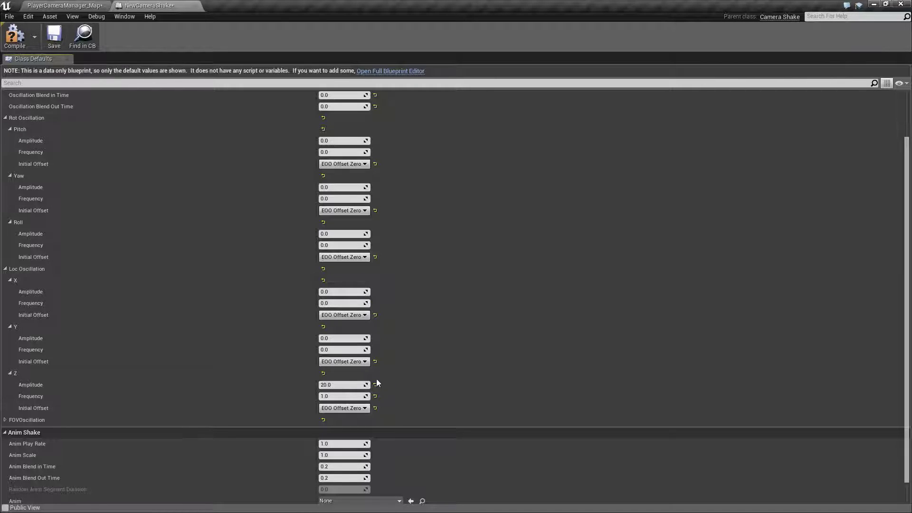
{"action": "left_click", "coordinate": [375, 397]}
Collapse Rot Oscillation and Loc Oscillation, and reset FOVOscillation's Amplitude and Frequency to their defaults.
{"action": "scroll", "coordinate": [115, 302], "scroll_direction": "up", "scroll_amount": 2}
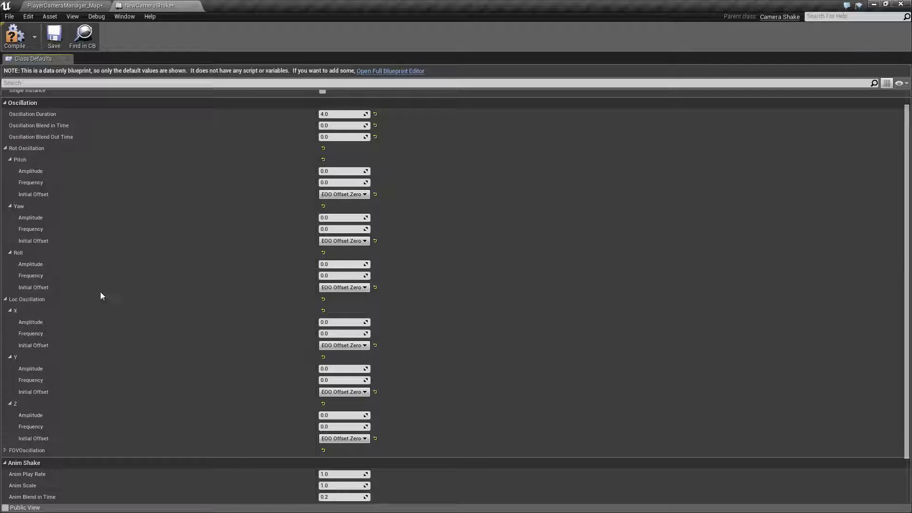
{"action": "left_click", "coordinate": [5, 148]}
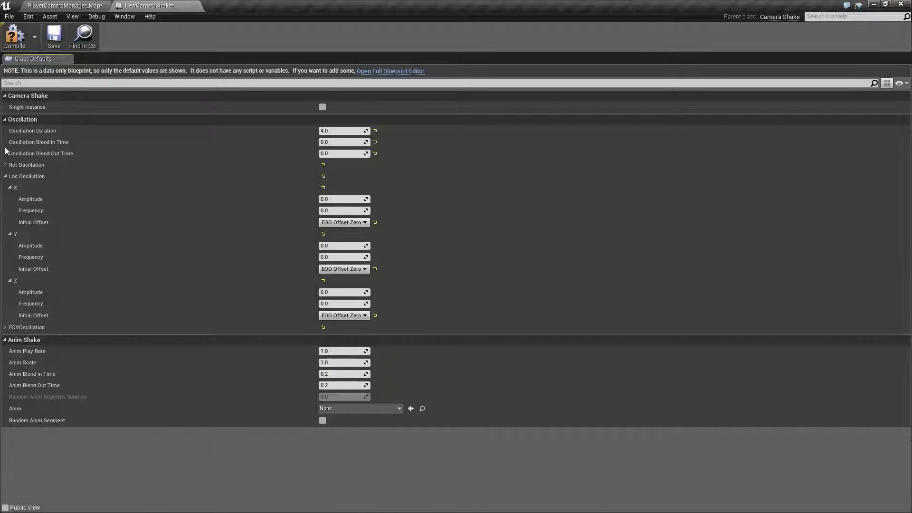
{"action": "left_click", "coordinate": [4, 176]}
{"action": "left_click", "coordinate": [5, 188]}
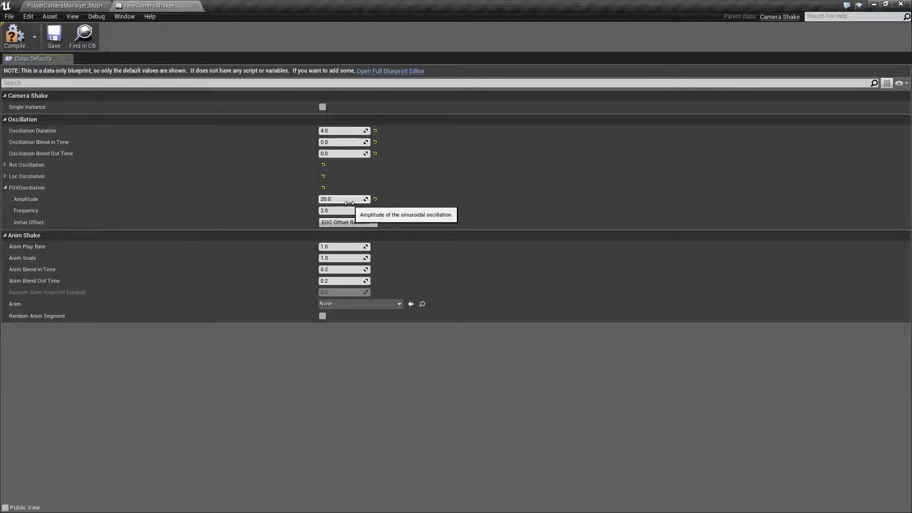
{"action": "left_click", "coordinate": [374, 198]}
{"action": "left_click", "coordinate": [375, 211]}
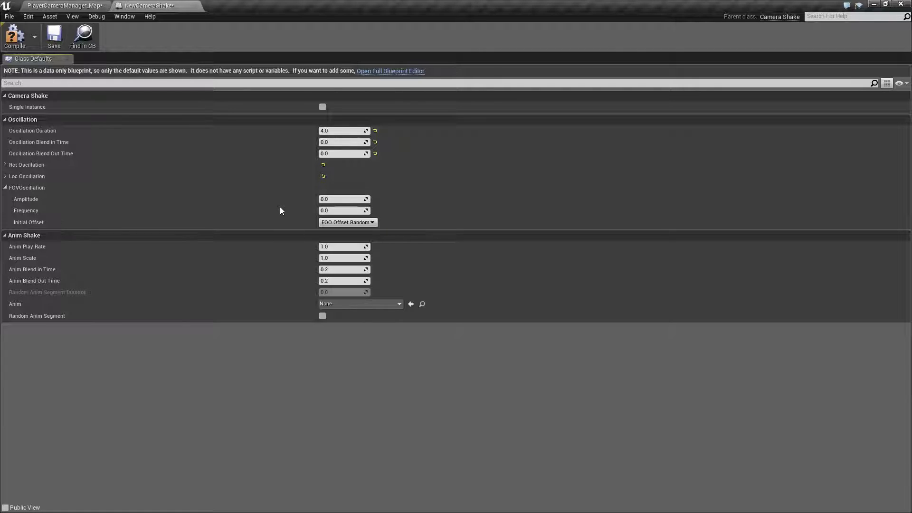
Set FOVOscillation's Initial Offset to EOO Offset Zero and save the NewCameraShake blueprint.
{"action": "left_click", "coordinate": [55, 35]}
{"action": "left_click", "coordinate": [360, 224]}
{"action": "left_click", "coordinate": [352, 237]}
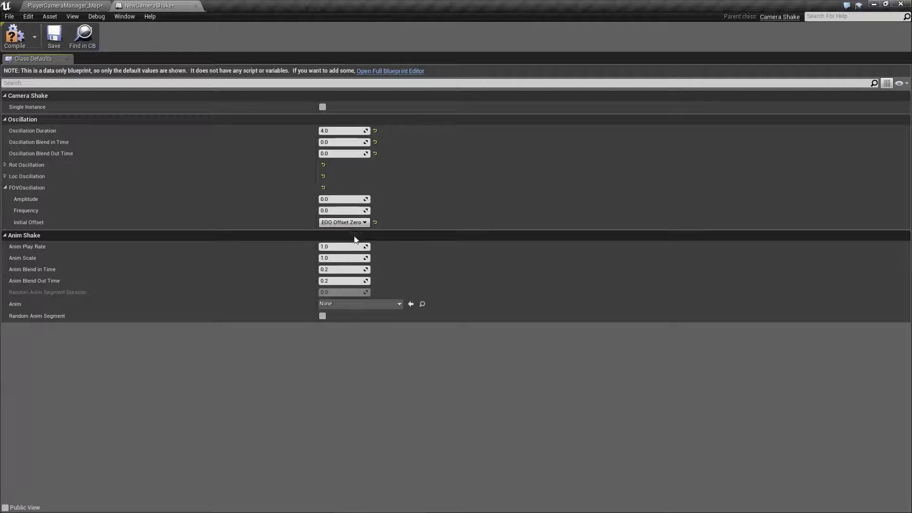
{"action": "left_click", "coordinate": [54, 35]}
Run the level, trigger Play Shake with all oscillation values reset, and stop the session.
{"action": "left_click", "coordinate": [57, 5]}
{"action": "left_click", "coordinate": [458, 45]}
{"action": "left_click", "coordinate": [403, 101]}
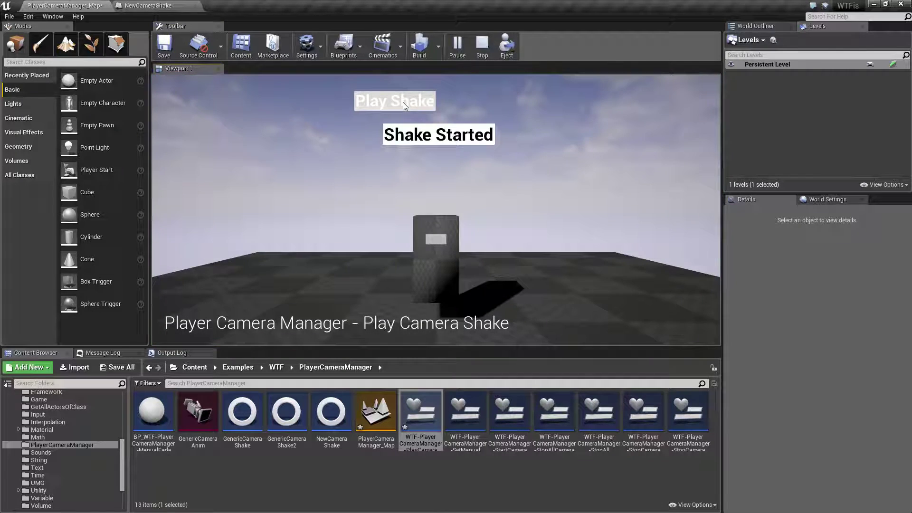
{"action": "left_click", "coordinate": [482, 47]}
Set NewCameraShake's FOVOscillation to an Amplitude of 20 and a Frequency of 2, and compile the blueprint.
{"action": "left_click", "coordinate": [149, 5]}
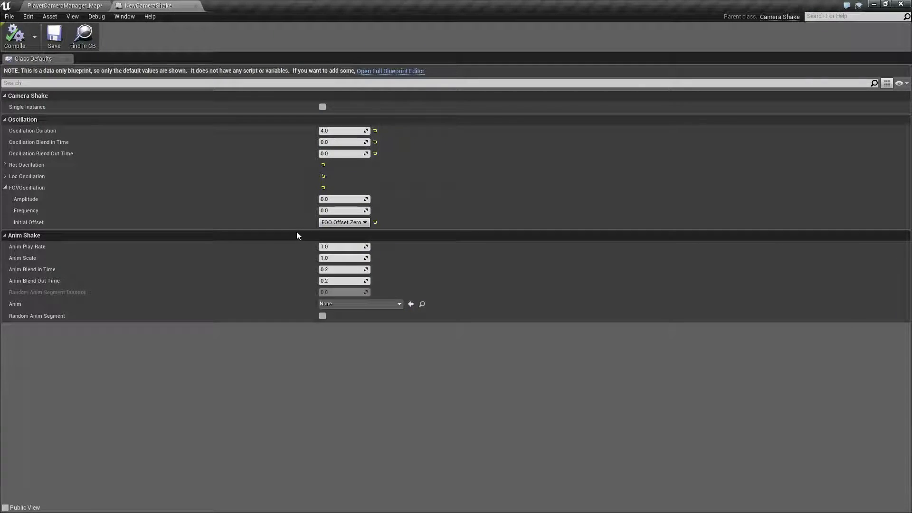
{"action": "left_click", "coordinate": [345, 199]}
{"action": "type", "text": "2"}
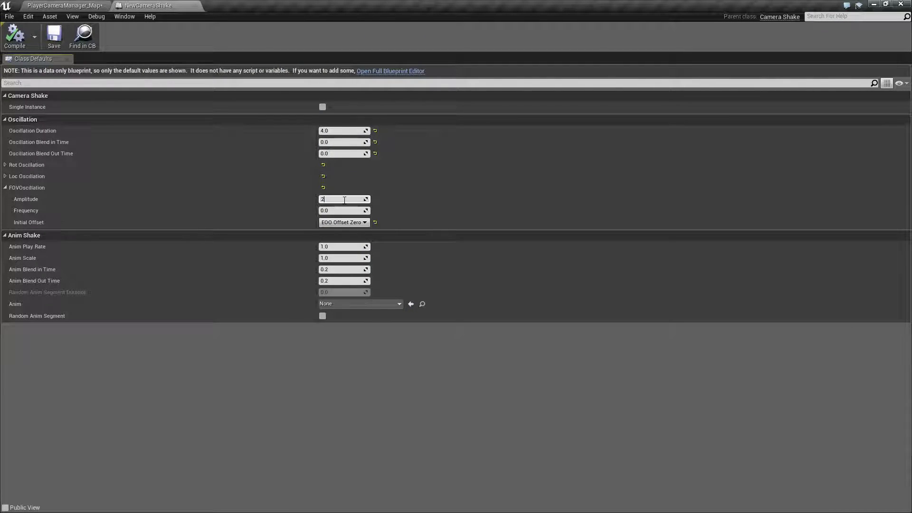
{"action": "type", "text": "0"}
{"action": "key", "text": "Tab"}
{"action": "type", "text": "2"}
{"action": "key", "text": "Return"}
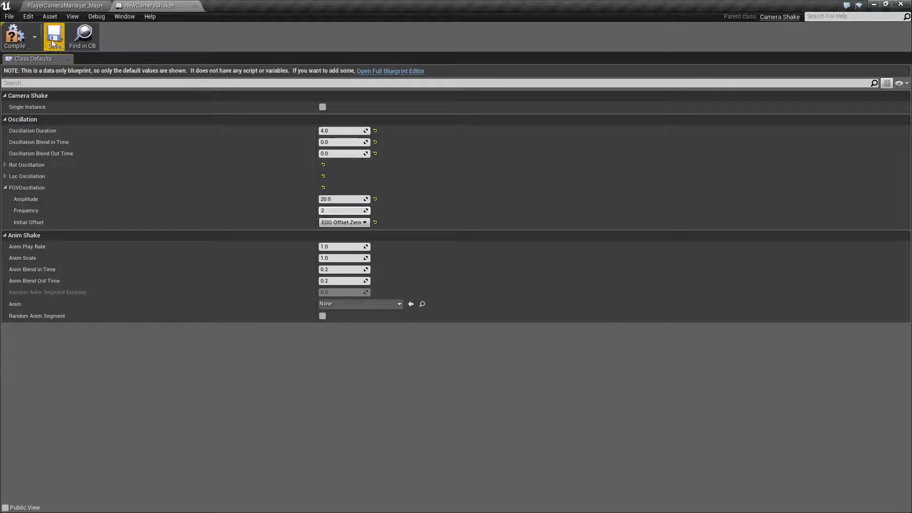
{"action": "left_click", "coordinate": [14, 37]}
Run the level, trigger Play Shake to test the field-of-view oscillation on its own, and stop the session.
{"action": "left_click", "coordinate": [65, 5]}
{"action": "left_click", "coordinate": [457, 45]}
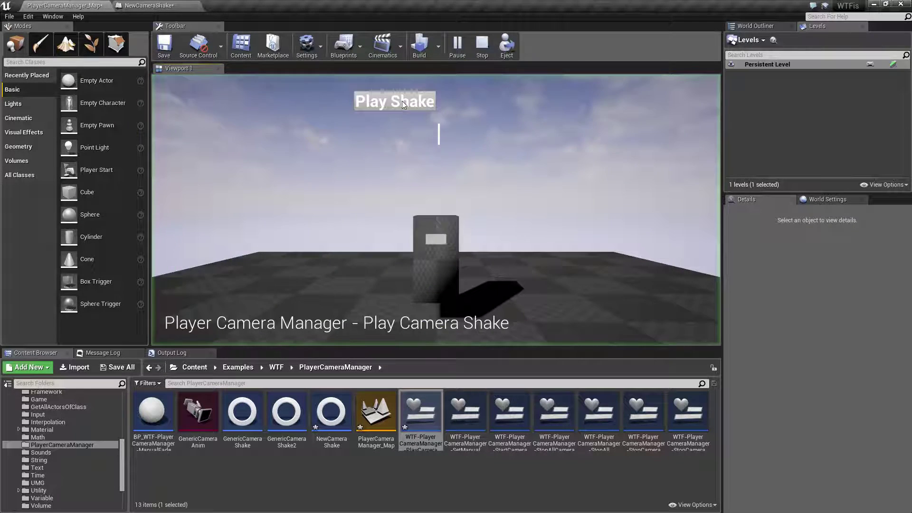
{"action": "left_click", "coordinate": [401, 100]}
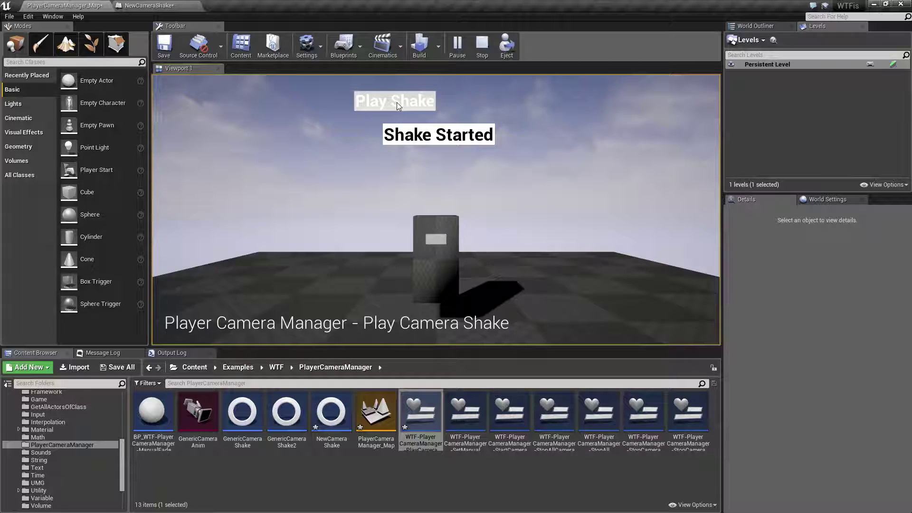
{"action": "left_click", "coordinate": [482, 46]}
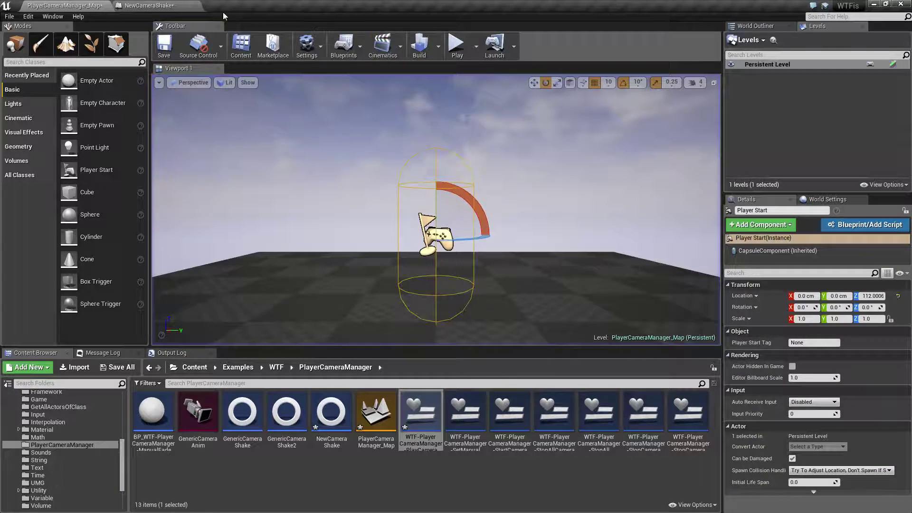
Set NewCameraShake's FOVOscillation Amplitude to 100, then compile and save the blueprint.
{"action": "left_click", "coordinate": [152, 5]}
{"action": "left_click", "coordinate": [341, 198]}
{"action": "type", "text": "100.0"}
{"action": "left_click", "coordinate": [15, 35]}
{"action": "left_click", "coordinate": [54, 36]}
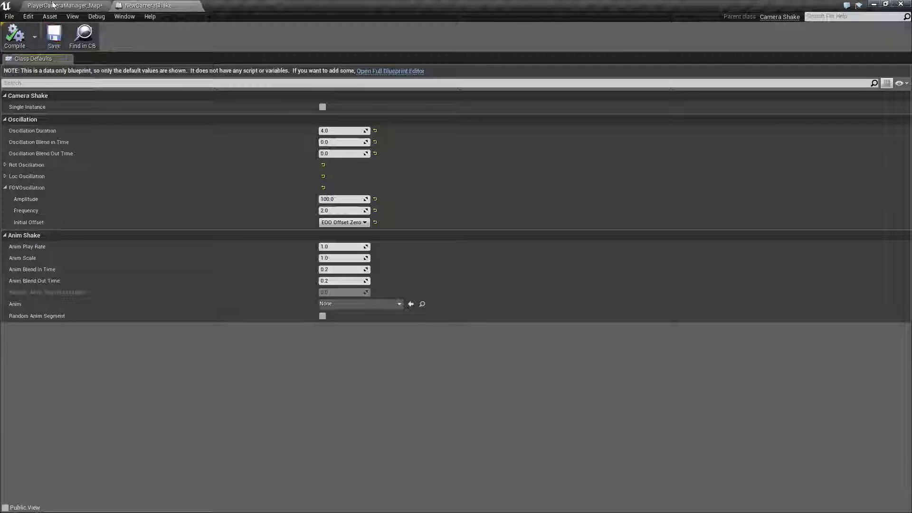
Run the level, trigger Play Shake to test the FOV oscillation at an Amplitude of 100, and stop the session.
{"action": "left_click", "coordinate": [61, 6]}
{"action": "left_click", "coordinate": [458, 57]}
{"action": "left_click", "coordinate": [395, 104]}
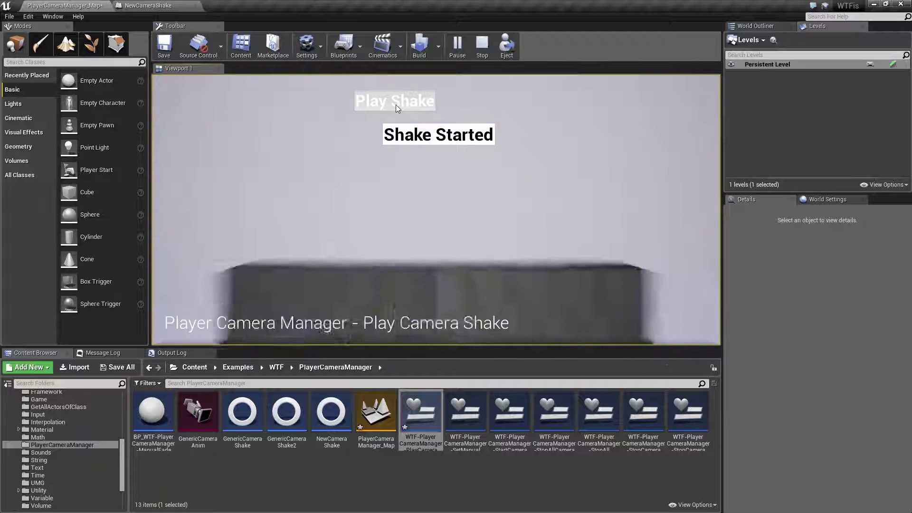
{"action": "left_click", "coordinate": [484, 47]}
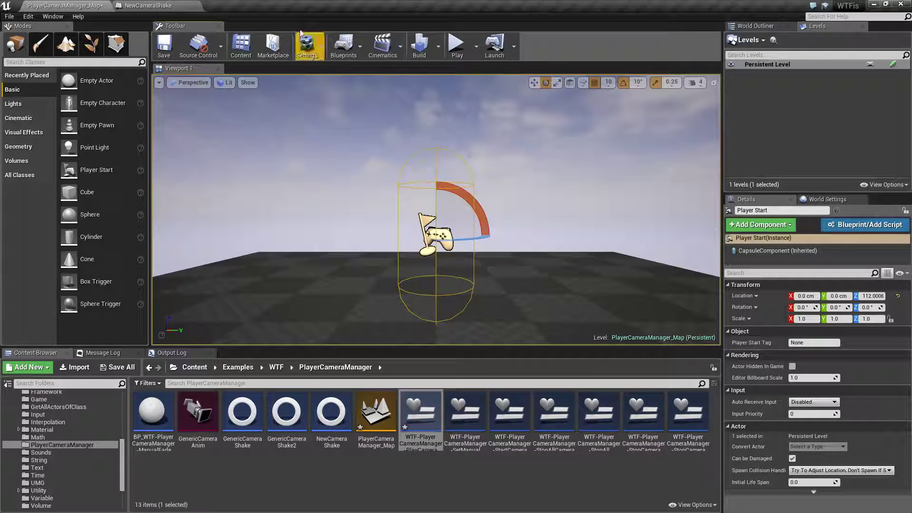
Set NewCameraShake's FOVOscillation Amplitude to 60.
{"action": "left_click", "coordinate": [148, 6]}
{"action": "left_click", "coordinate": [339, 199]}
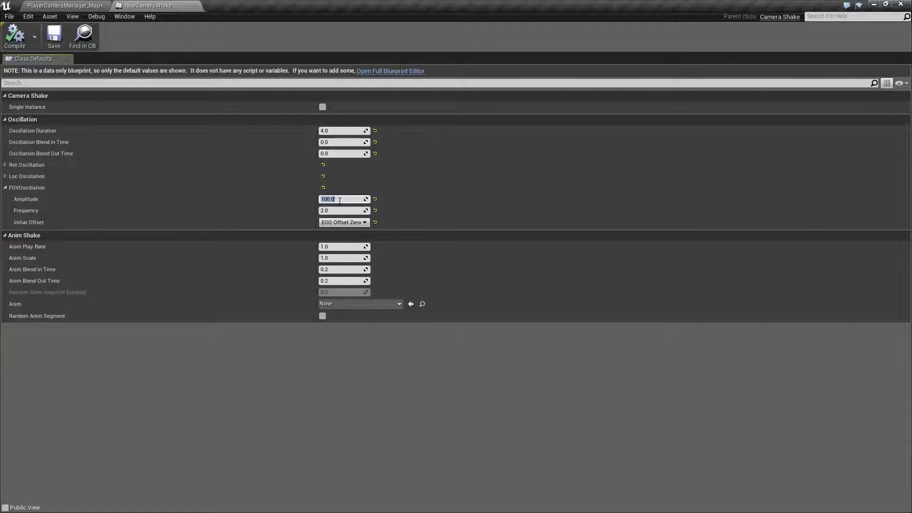
{"action": "type", "text": "8"}
{"action": "key", "text": "BackSpace"}
{"action": "key", "text": "BackSpace"}
{"action": "type", "text": "60"}
{"action": "key", "text": "Return"}
Run the level twice, triggering Play Shake each time to test the FOV oscillation at an Amplitude of 60, and stop each session.
{"action": "left_click", "coordinate": [64, 6]}
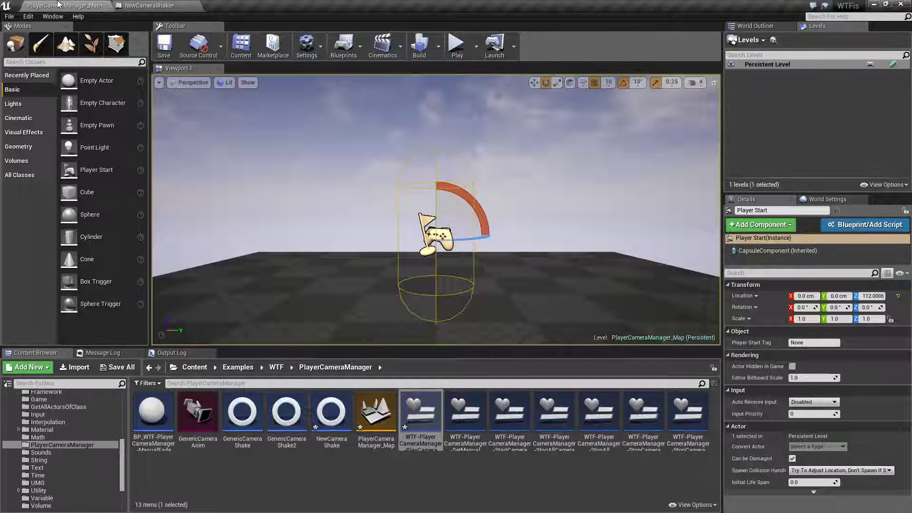
{"action": "left_click", "coordinate": [456, 47]}
{"action": "left_click", "coordinate": [396, 103]}
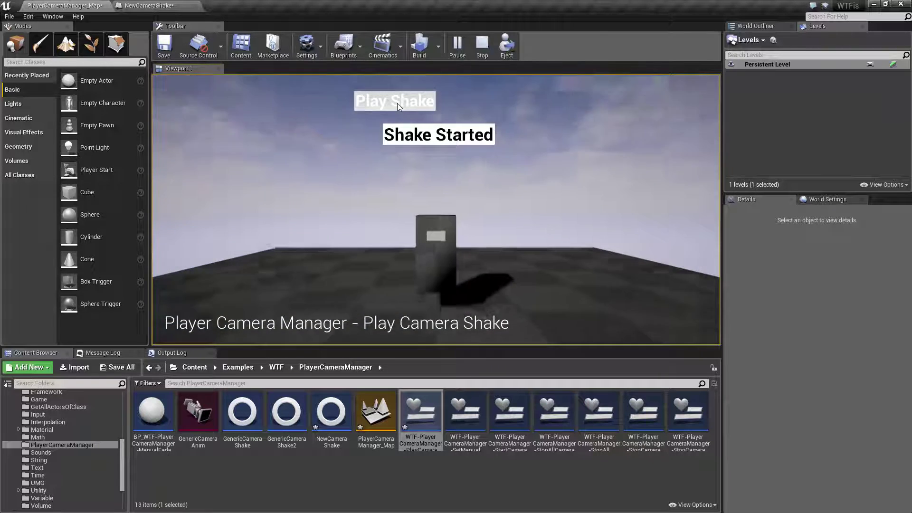
{"action": "left_click", "coordinate": [481, 45]}
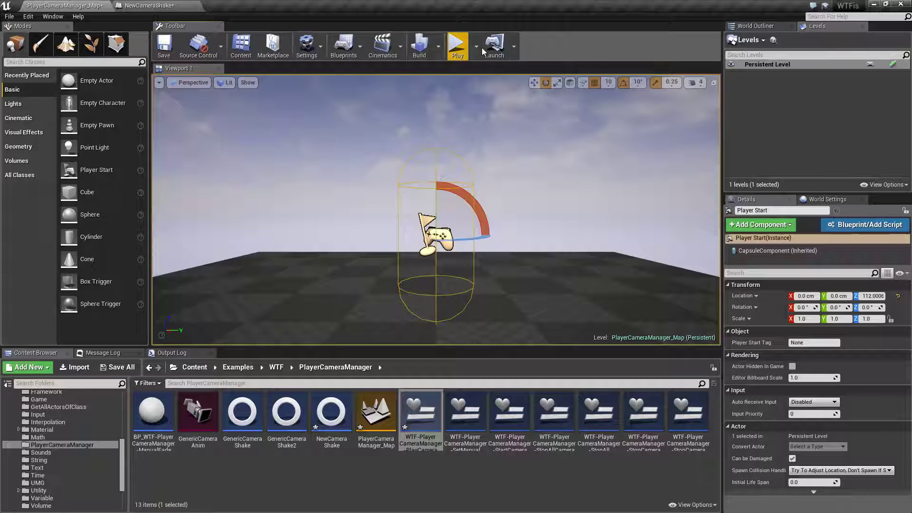
{"action": "left_click", "coordinate": [457, 45]}
{"action": "left_click", "coordinate": [403, 101]}
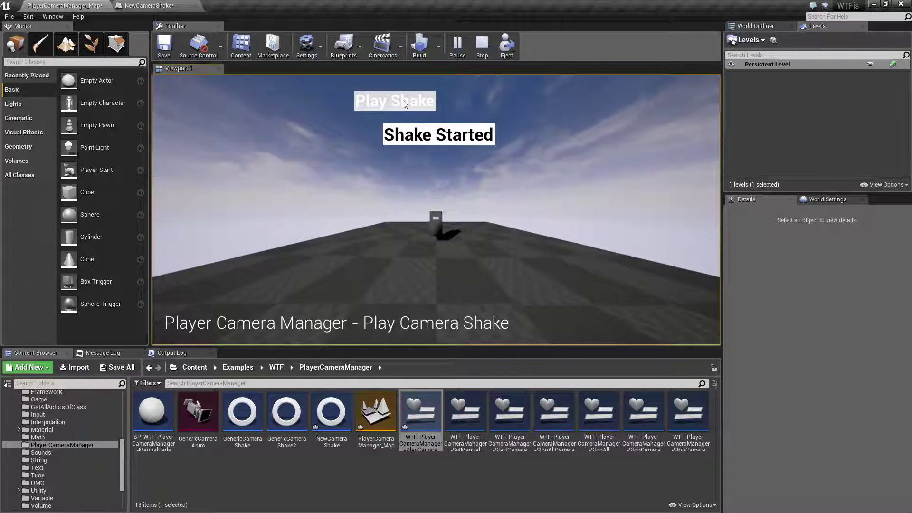
{"action": "left_click", "coordinate": [482, 45]}
Reset NewCameraShake's FOVOscillation Amplitude and Frequency to 0 and collapse that property group.
{"action": "left_click", "coordinate": [149, 5]}
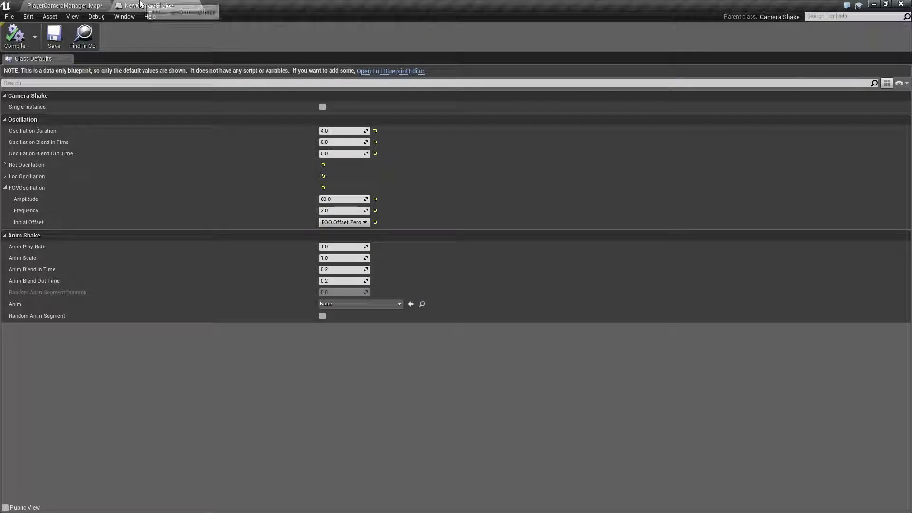
{"action": "left_click", "coordinate": [374, 198]}
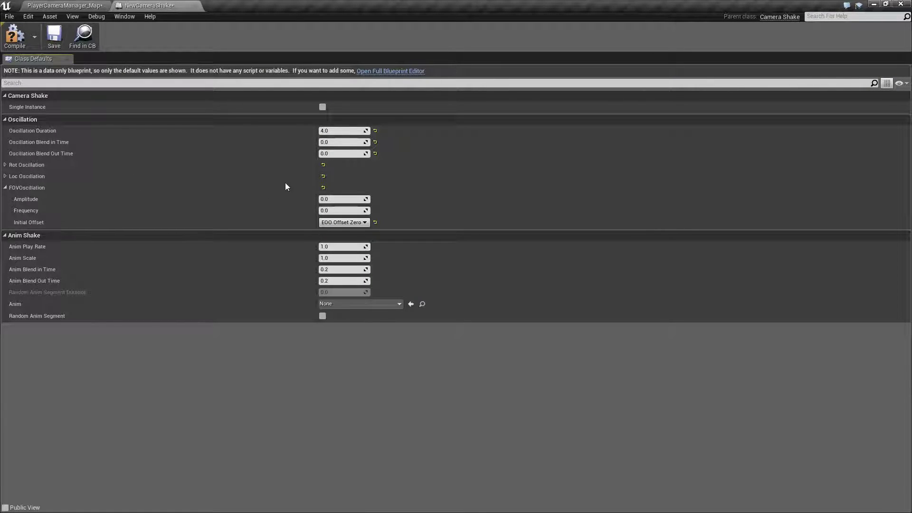
{"action": "left_click", "coordinate": [6, 188]}
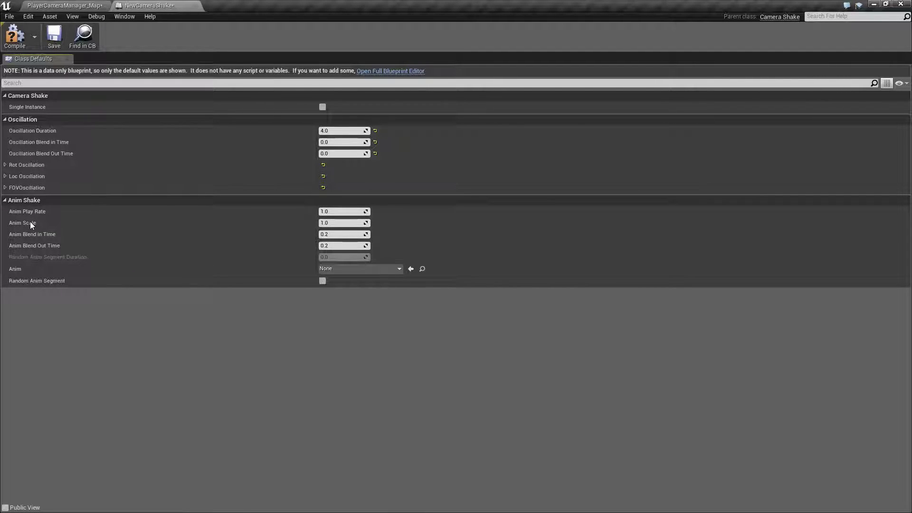
Assign GenericCameraAnim as NewCameraShake's Anim, and open the GenericCameraAnim asset to view its tracks.
{"action": "left_click", "coordinate": [345, 269]}
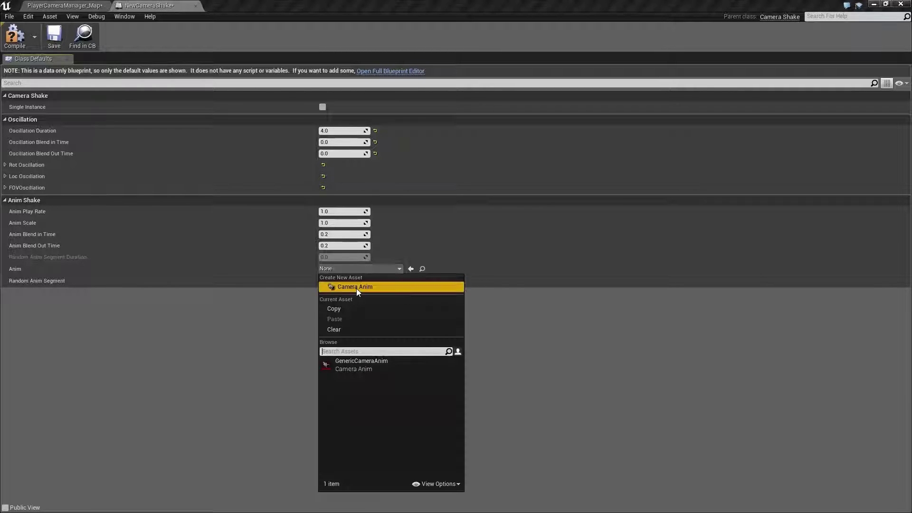
{"action": "left_click", "coordinate": [364, 366]}
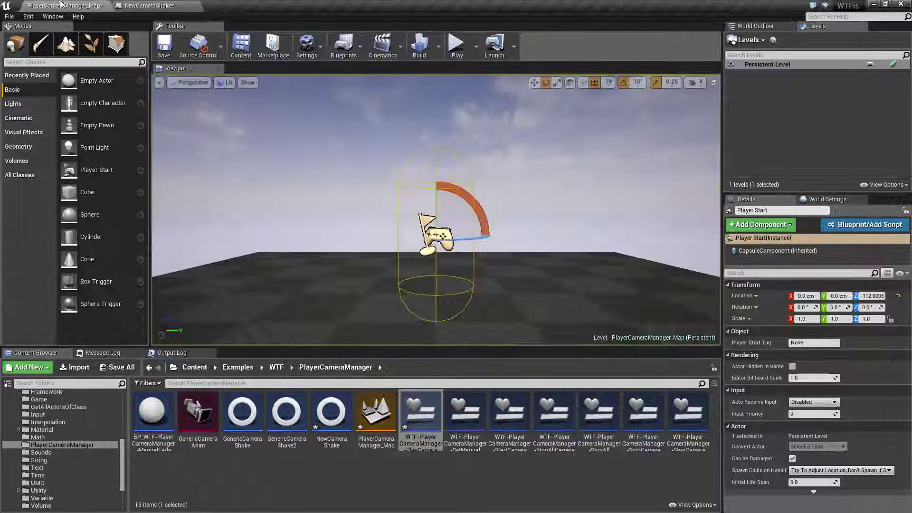
{"action": "double_click", "coordinate": [197, 413]}
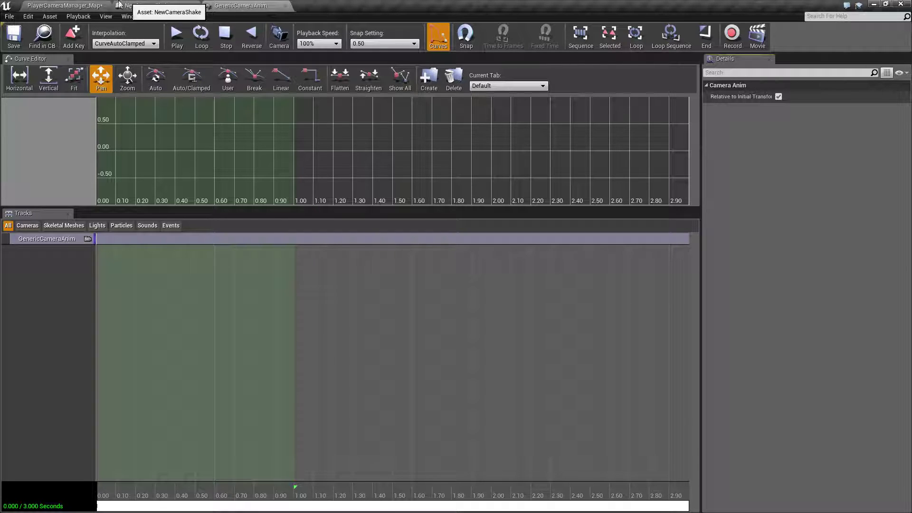
Return to NewCameraShake and reset its Anim property to None.
{"action": "left_click", "coordinate": [144, 5]}
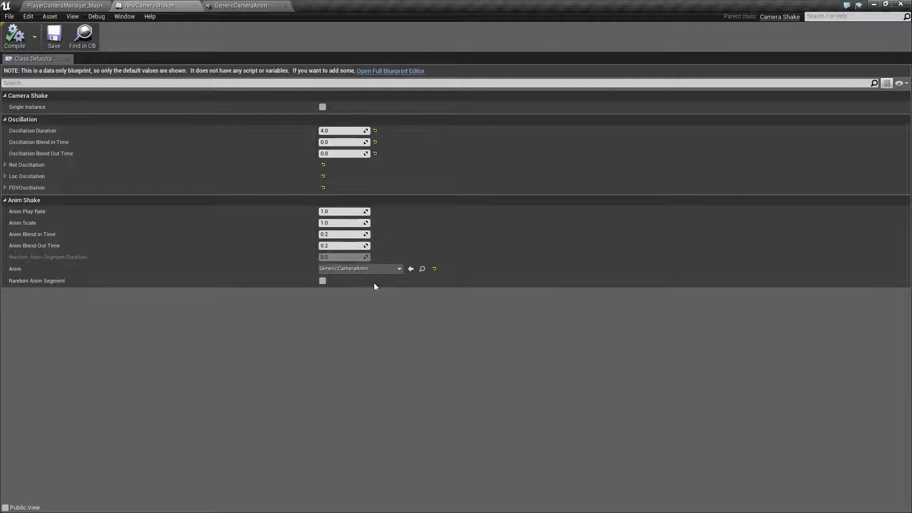
{"action": "left_click", "coordinate": [434, 268]}
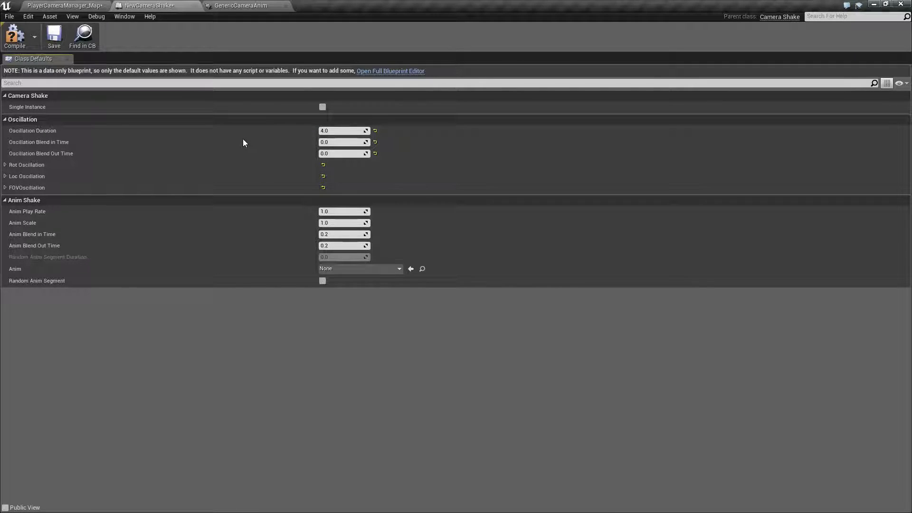
Examine NewCameraShake's Rot Oscillation, Loc Oscillation and FOVOscillation property groups, collapsing each one again.
{"action": "left_click", "coordinate": [5, 165]}
{"action": "left_click", "coordinate": [5, 164]}
{"action": "left_click", "coordinate": [5, 176]}
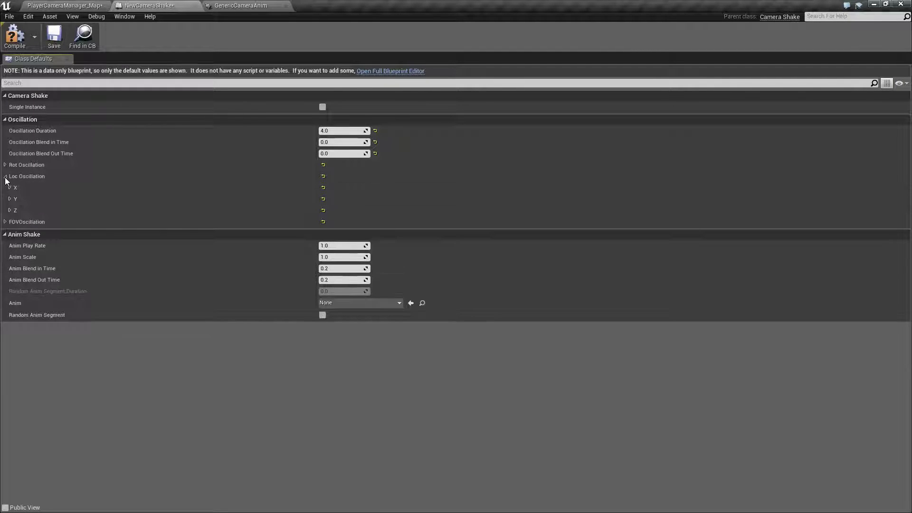
{"action": "left_click", "coordinate": [5, 176]}
{"action": "left_click", "coordinate": [5, 187]}
{"action": "left_click", "coordinate": [5, 188]}
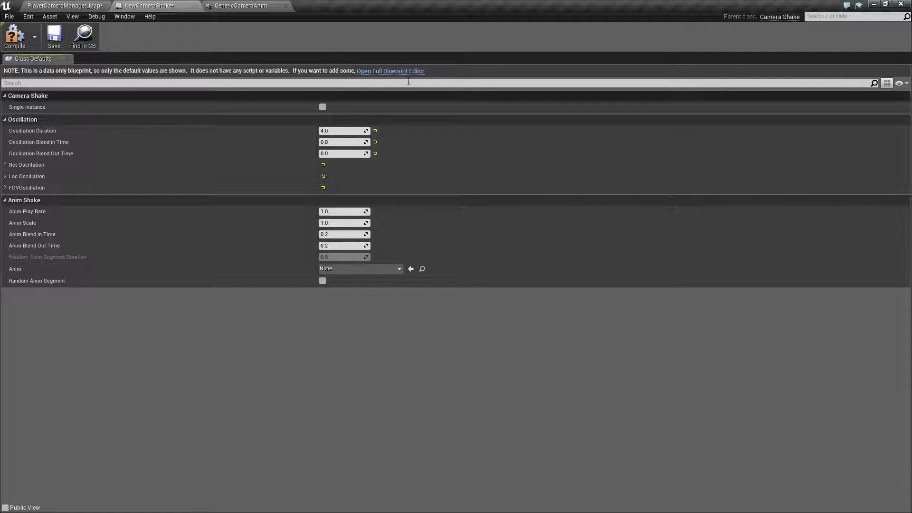
{"action": "left_click", "coordinate": [56, 36]}
Open the Event Graph of the WTF-PlayerCameraManager-PlayCameraShake widget and review its Play Camera Shake node chain.
{"action": "left_click", "coordinate": [64, 5]}
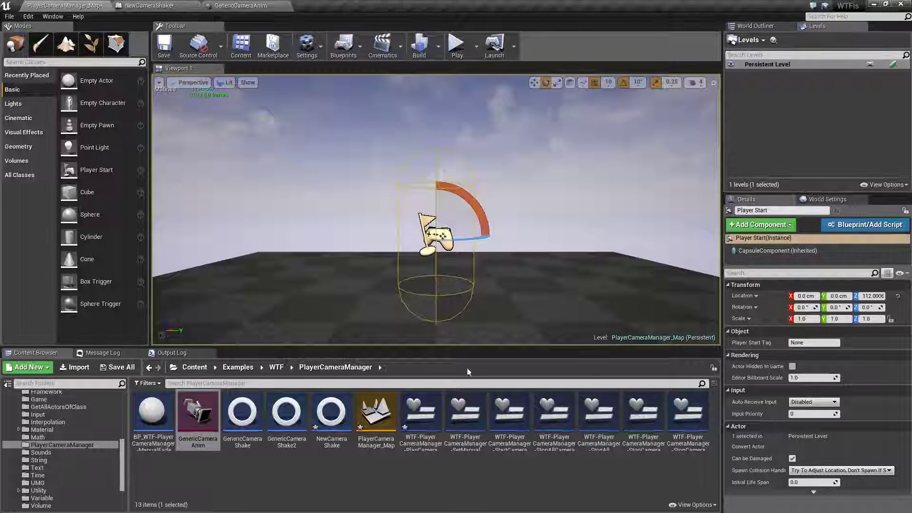
{"action": "double_click", "coordinate": [420, 415]}
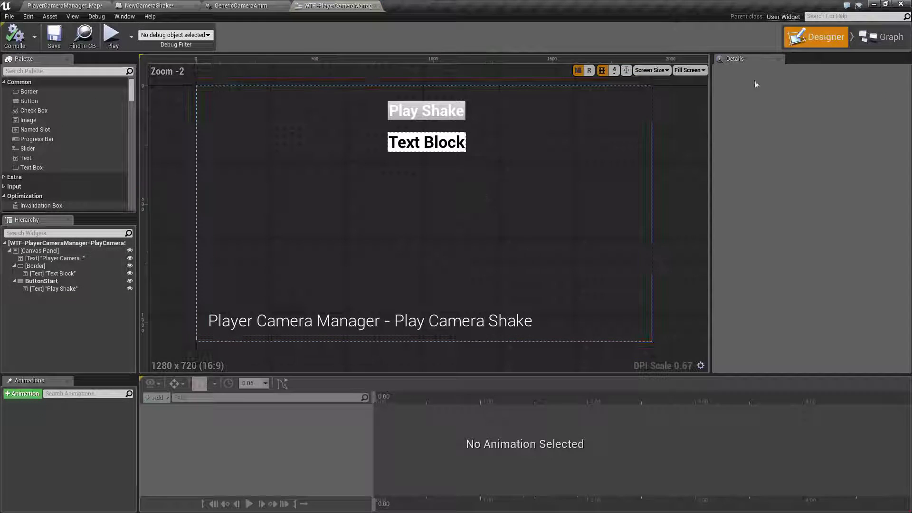
{"action": "left_click", "coordinate": [878, 45]}
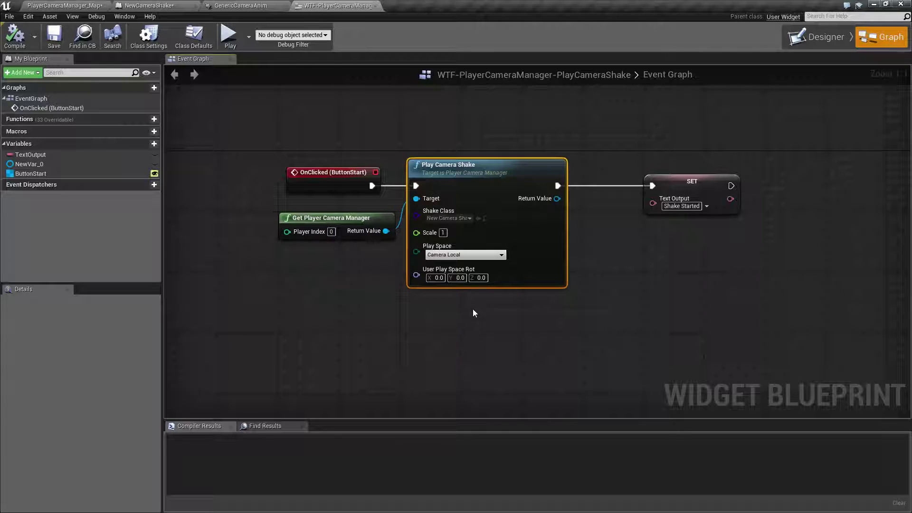
{"action": "right_click_drag", "start_coordinate": [490, 340], "coordinate": [530, 314]}
{"action": "left_click_drag", "start_coordinate": [346, 116], "coordinate": [783, 285]}
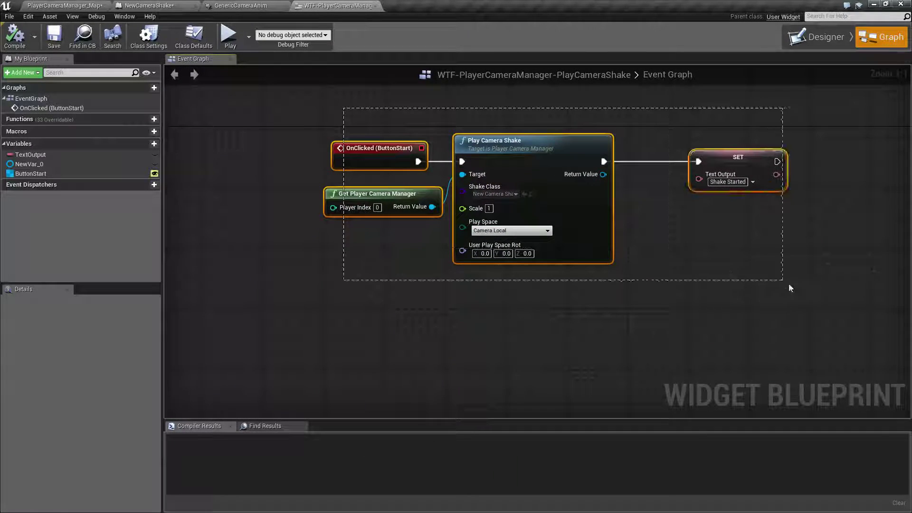
{"action": "left_click", "coordinate": [366, 312]}
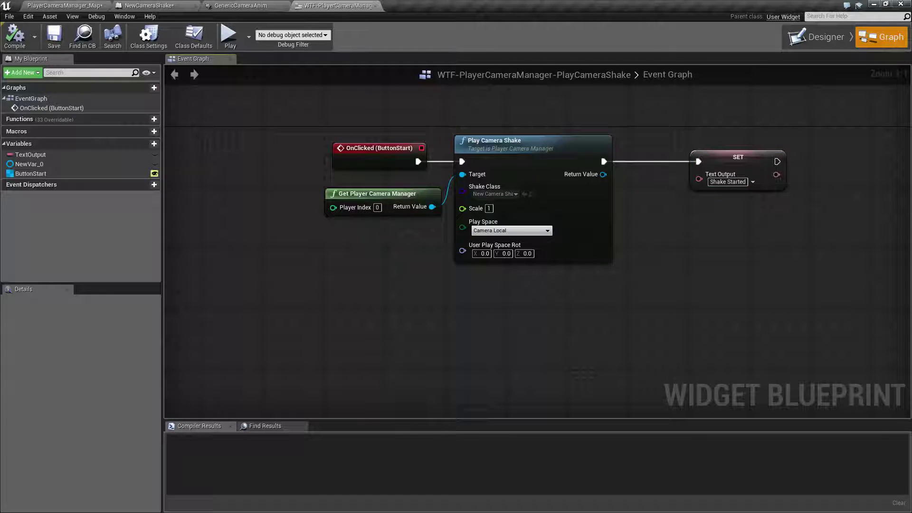